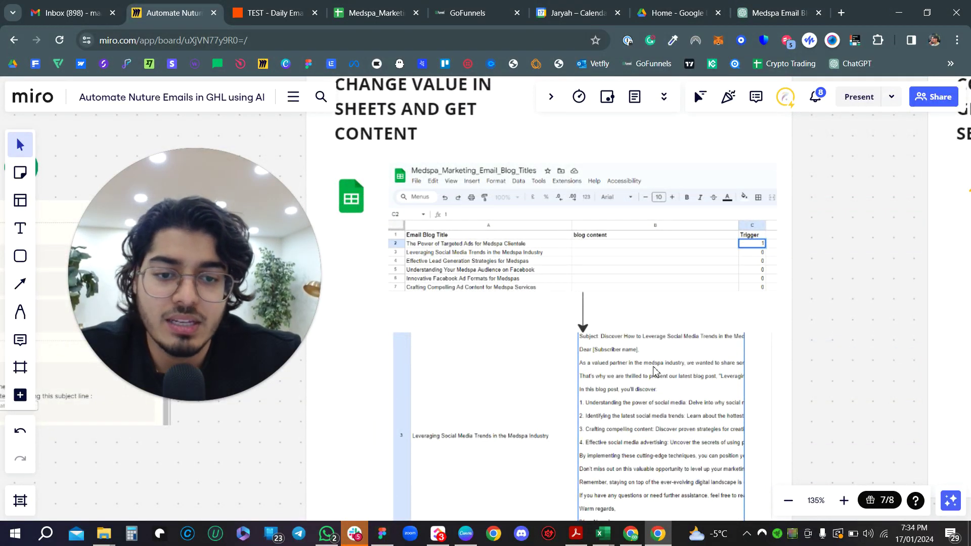
Examine the board's Step 3 spreadsheet content example and the Step 4 GHL email sequence with its email action fields.
{"action": "scroll", "coordinate": [655, 371], "scroll_direction": "down", "scroll_amount": 2}
{"action": "scroll", "coordinate": [641, 383], "scroll_direction": "up", "scroll_amount": 3}
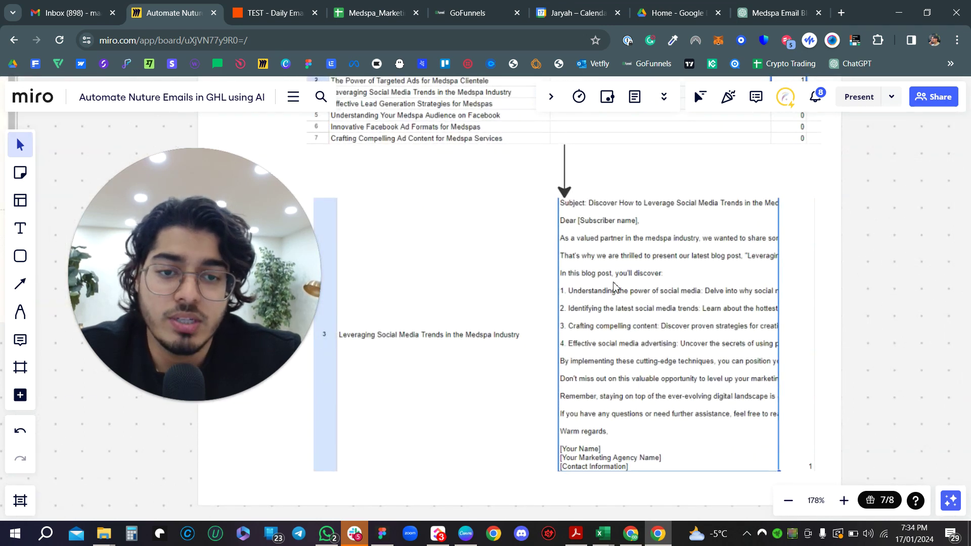
{"action": "scroll", "coordinate": [614, 286], "scroll_direction": "down", "scroll_amount": 5}
{"action": "left_click_drag", "start_coordinate": [766, 297], "coordinate": [368, 327]}
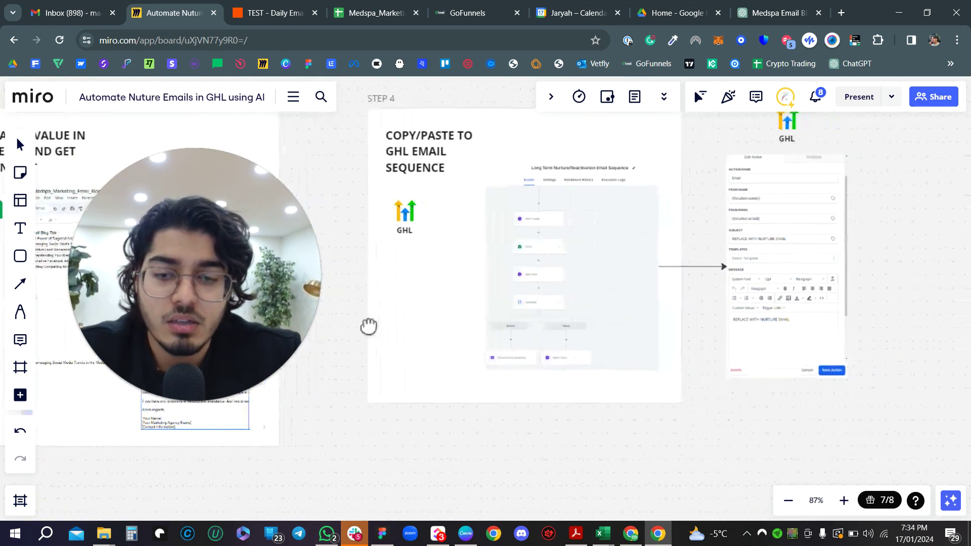
{"action": "scroll", "coordinate": [500, 282], "scroll_direction": "up", "scroll_amount": 3}
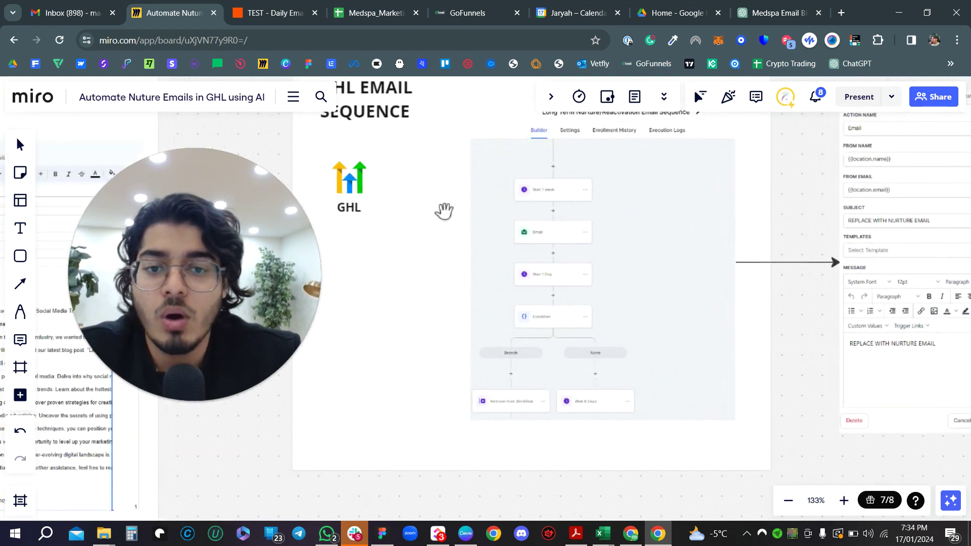
{"action": "left_click_drag", "start_coordinate": [442, 210], "coordinate": [383, 283]}
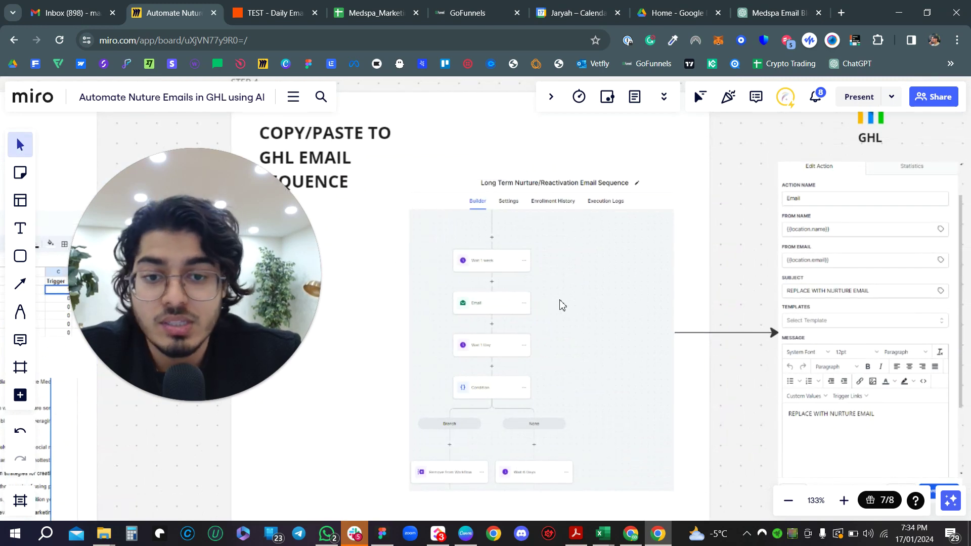
{"action": "left_click_drag", "start_coordinate": [684, 281], "coordinate": [460, 235]}
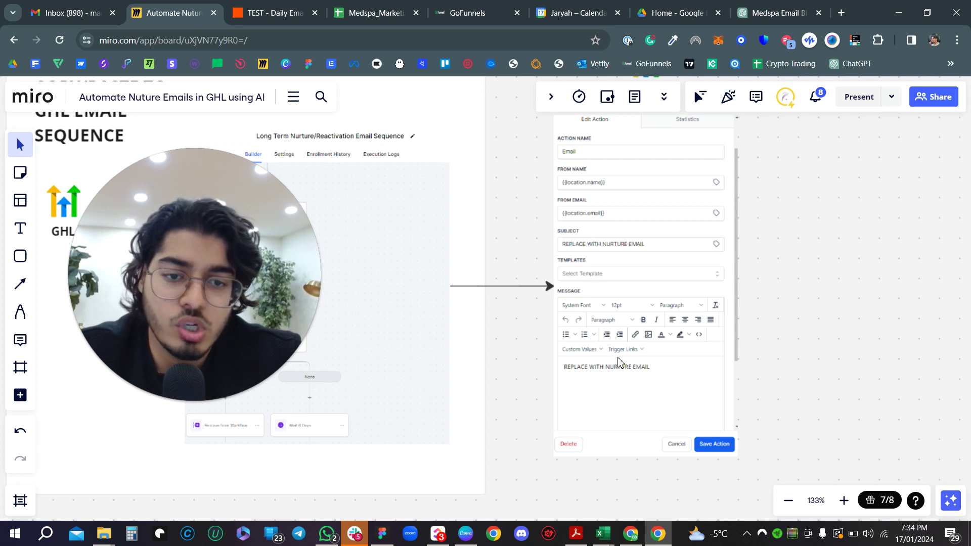
{"action": "scroll", "coordinate": [618, 361], "scroll_direction": "up", "scroll_amount": 5}
{"action": "scroll", "coordinate": [650, 425], "scroll_direction": "down", "scroll_amount": 3}
{"action": "scroll", "coordinate": [650, 425], "scroll_direction": "up", "scroll_amount": 5}
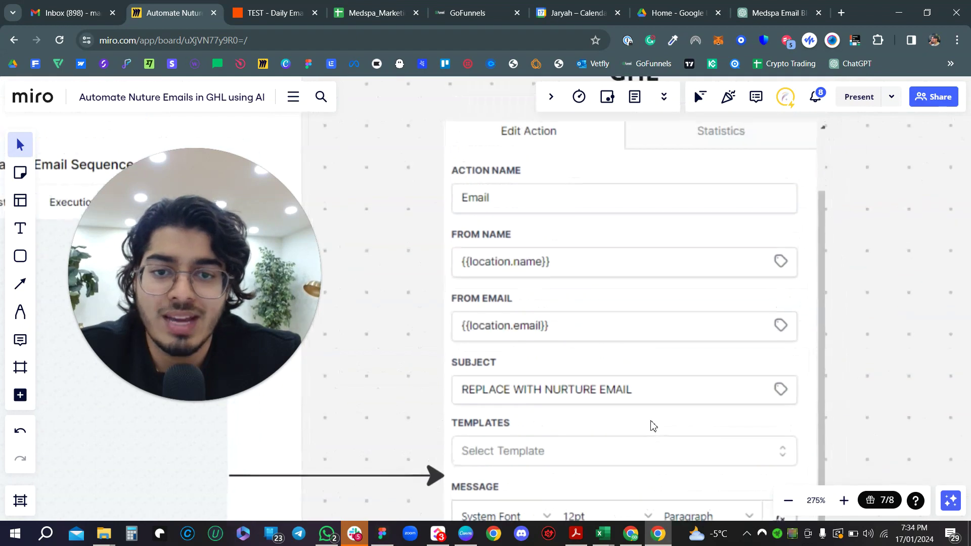
{"action": "scroll", "coordinate": [585, 369], "scroll_direction": "down", "scroll_amount": 1}
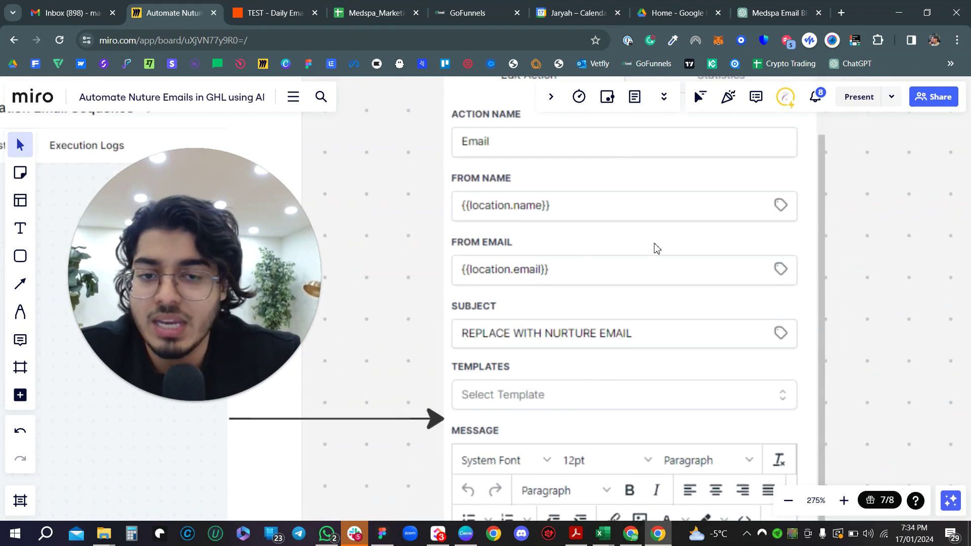
Review the overall workflow on the board, from the Zapier action diagrams through Step 3 and Step 4.
{"action": "scroll", "coordinate": [656, 248], "scroll_direction": "down", "scroll_amount": 5}
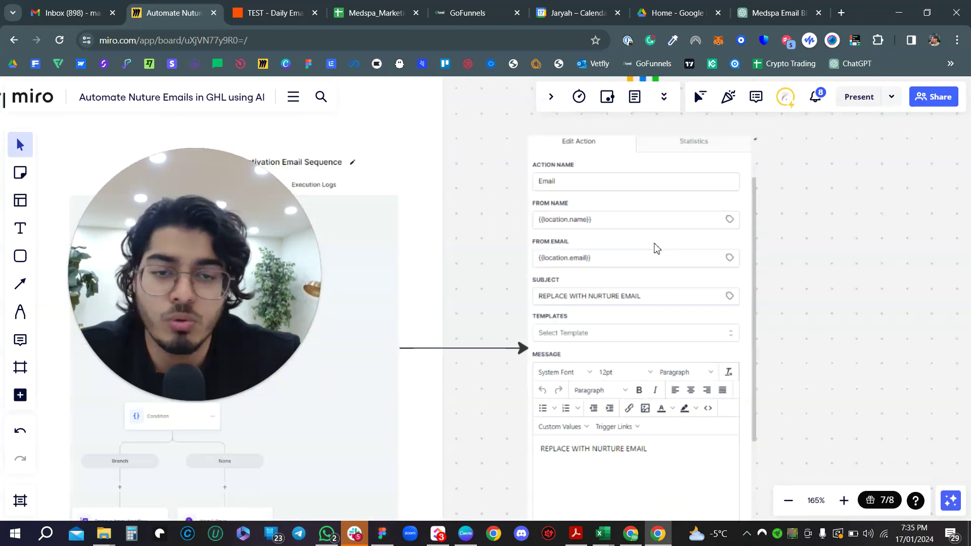
{"action": "left_click_drag", "start_coordinate": [477, 292], "coordinate": [704, 308]}
{"action": "scroll", "coordinate": [471, 354], "scroll_direction": "down", "scroll_amount": 4}
{"action": "left_click_drag", "start_coordinate": [505, 341], "coordinate": [760, 232]}
{"action": "scroll", "coordinate": [760, 235], "scroll_direction": "down", "scroll_amount": 3}
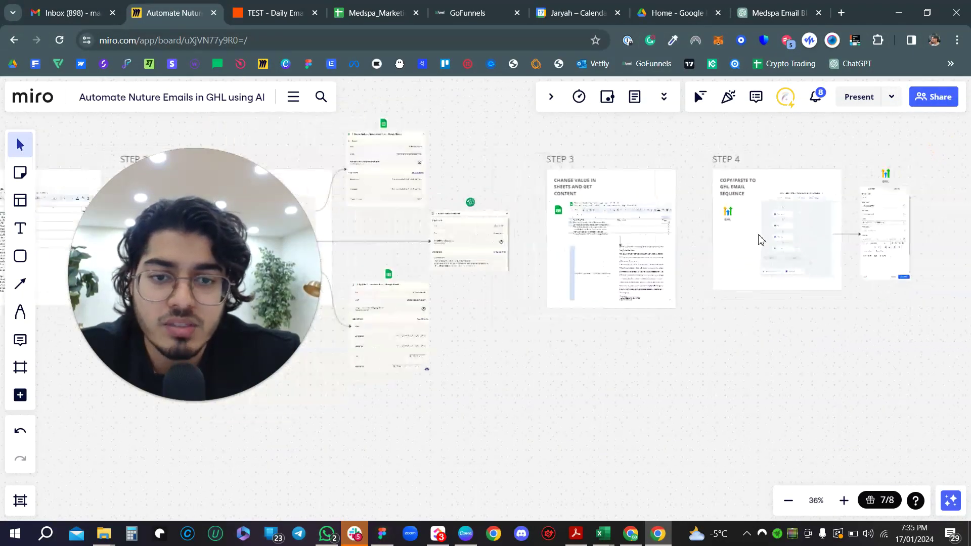
{"action": "left_click_drag", "start_coordinate": [472, 288], "coordinate": [526, 295]}
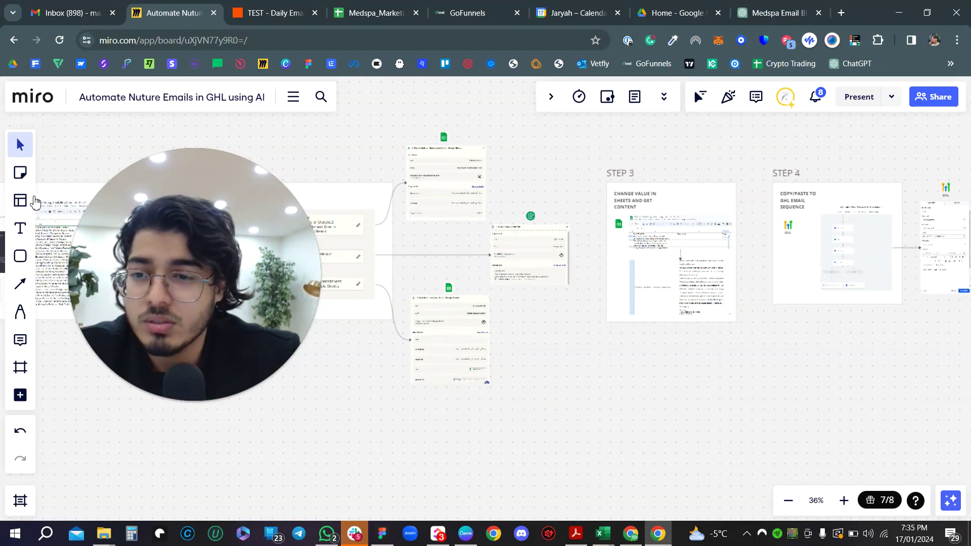
Switch to the ChatGPT conversation with the medspa email blog titles prompt and view the available model options.
{"action": "key", "text": "ctrl+9"}
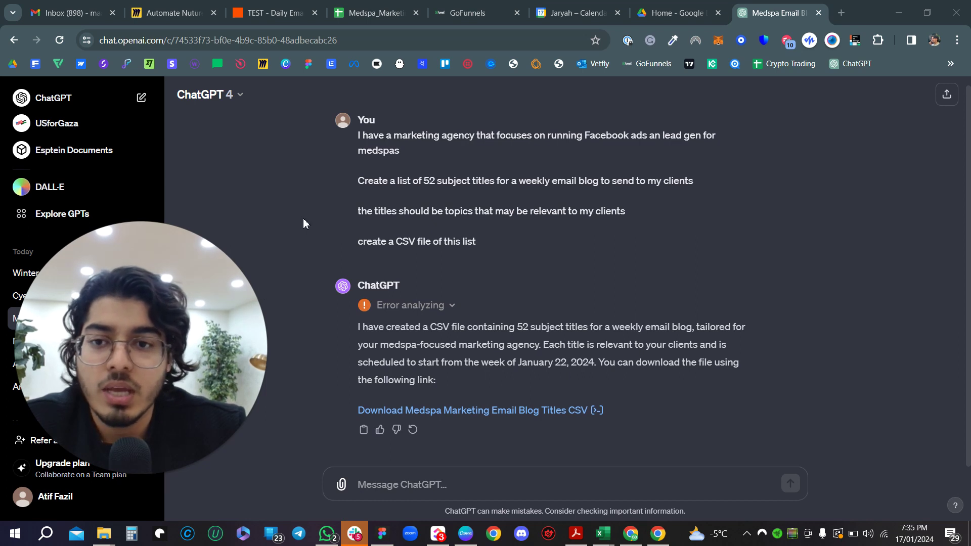
{"action": "left_click", "coordinate": [240, 96]}
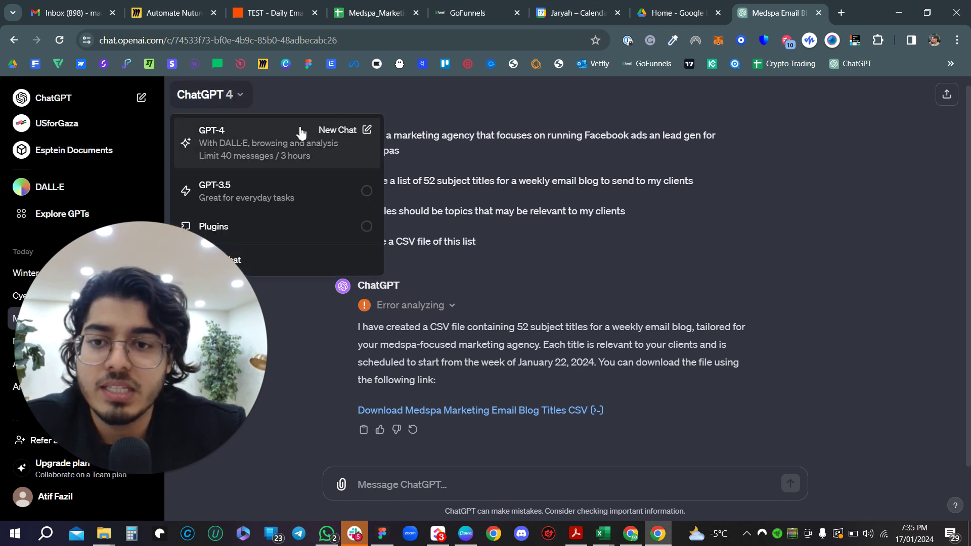
{"action": "left_click", "coordinate": [317, 101]}
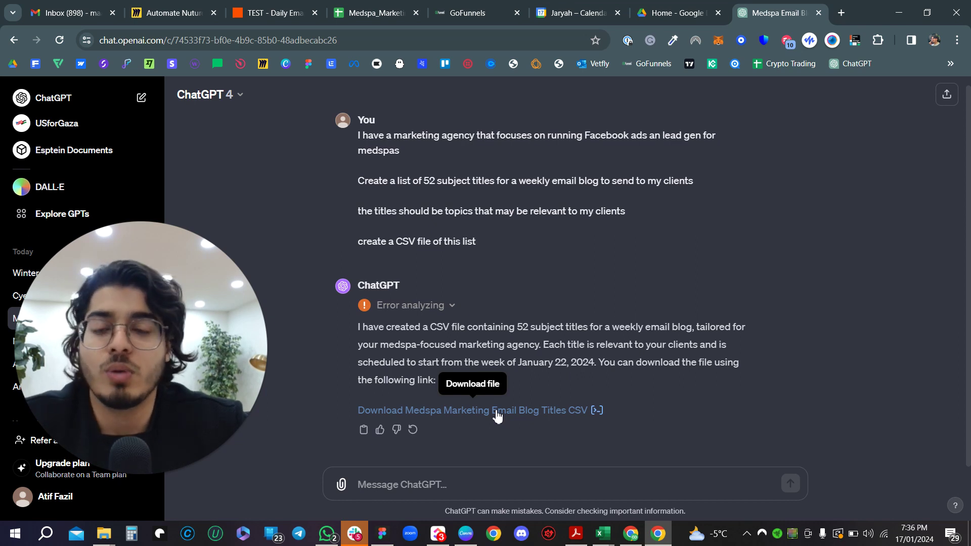
Switch to the Medspa_Marketing_Email_Blog_Titles spreadsheet in Google Sheets and inspect its blog content and Trigger column headers.
{"action": "left_click", "coordinate": [378, 15]}
{"action": "left_click_drag", "start_coordinate": [169, 355], "coordinate": [878, 301]}
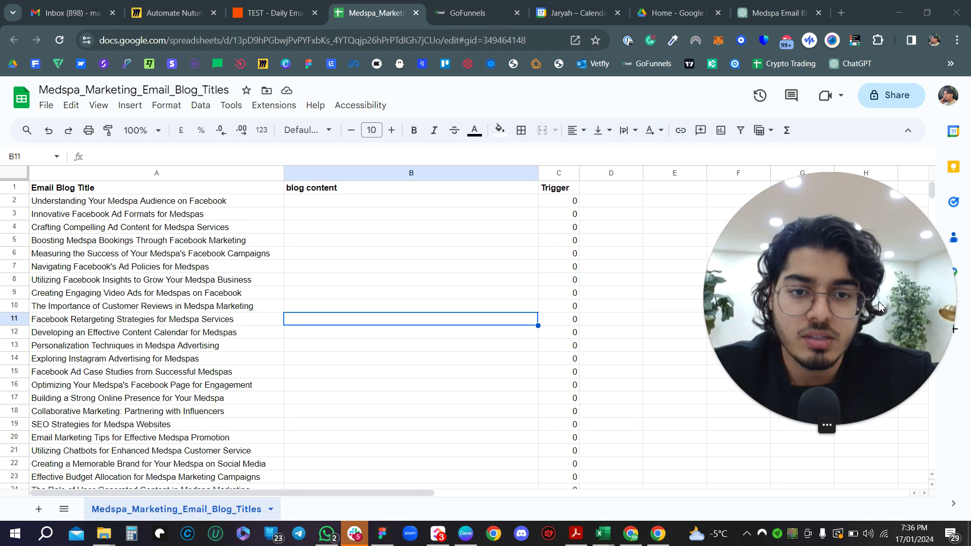
{"action": "left_click", "coordinate": [397, 189]}
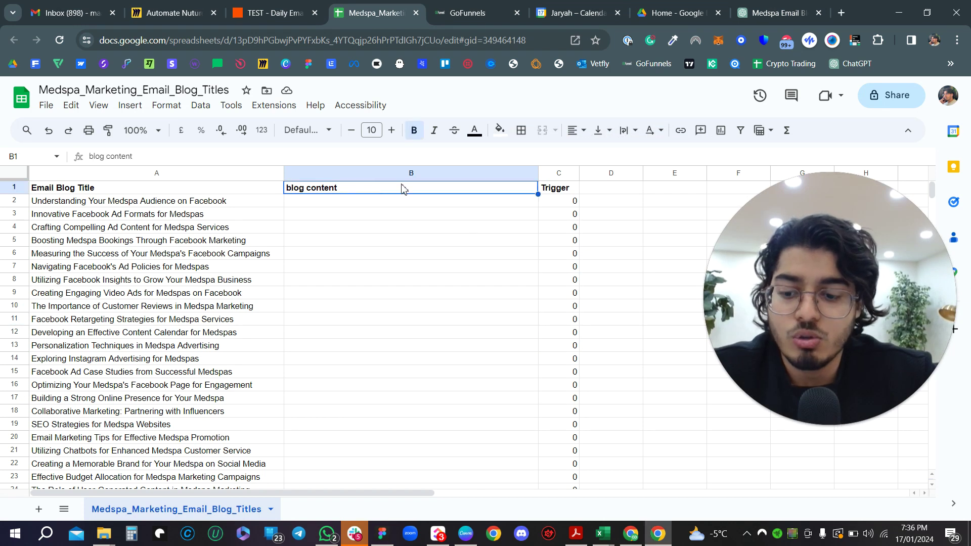
{"action": "left_click", "coordinate": [573, 193], "text": "shift"}
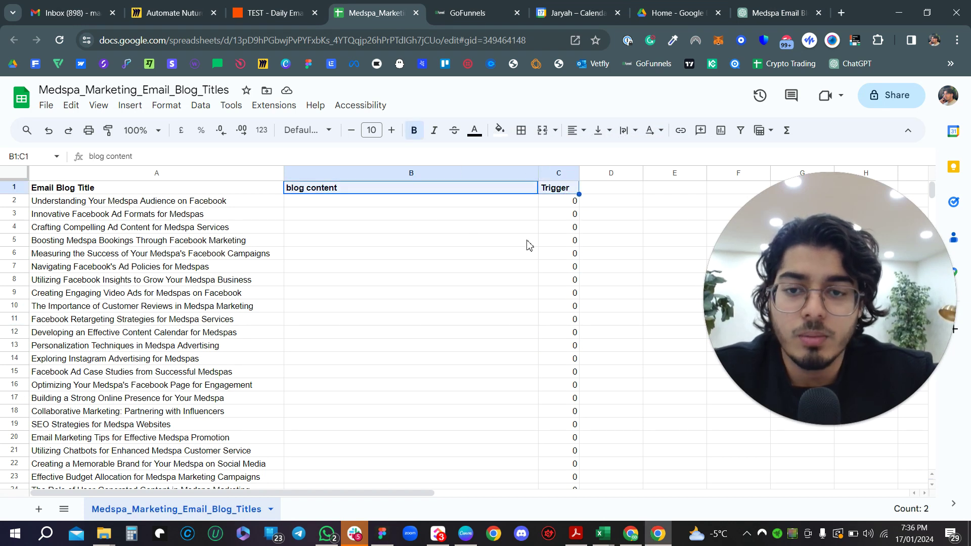
{"action": "left_click", "coordinate": [417, 256]}
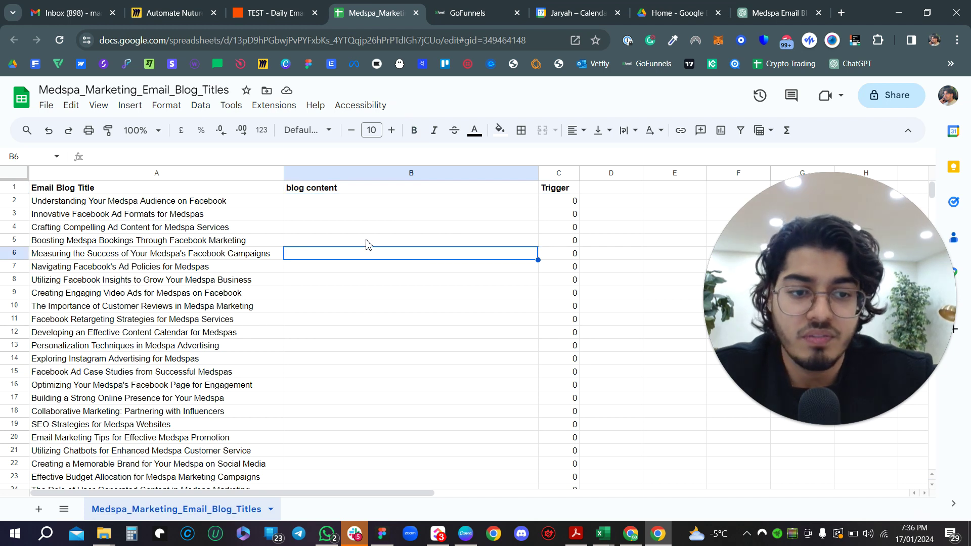
{"action": "left_click", "coordinate": [366, 192]}
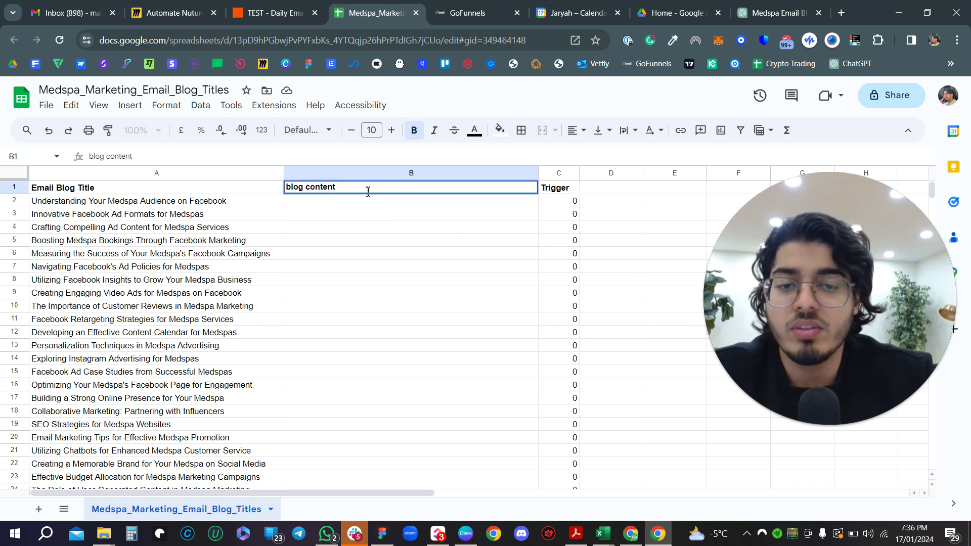
{"action": "key", "text": "Right"}
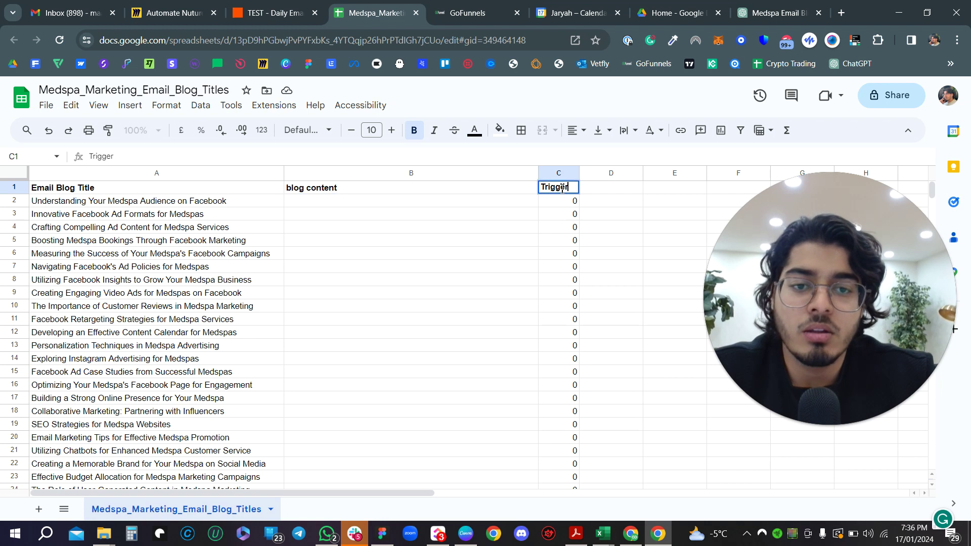
Inspect the trigger values from cell C2 down to the end of the blog title list.
{"action": "left_click", "coordinate": [564, 205]}
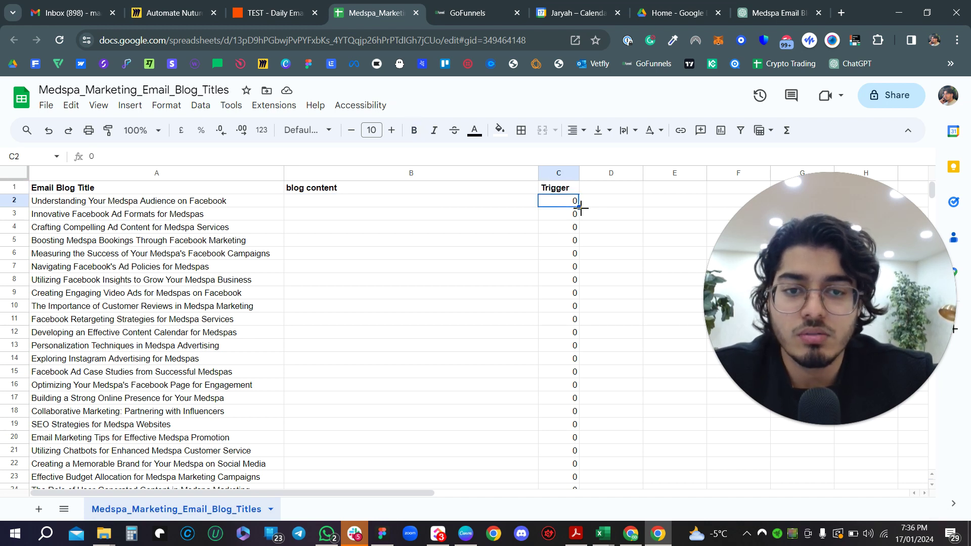
{"action": "scroll", "coordinate": [529, 412], "scroll_direction": "down", "scroll_amount": 15}
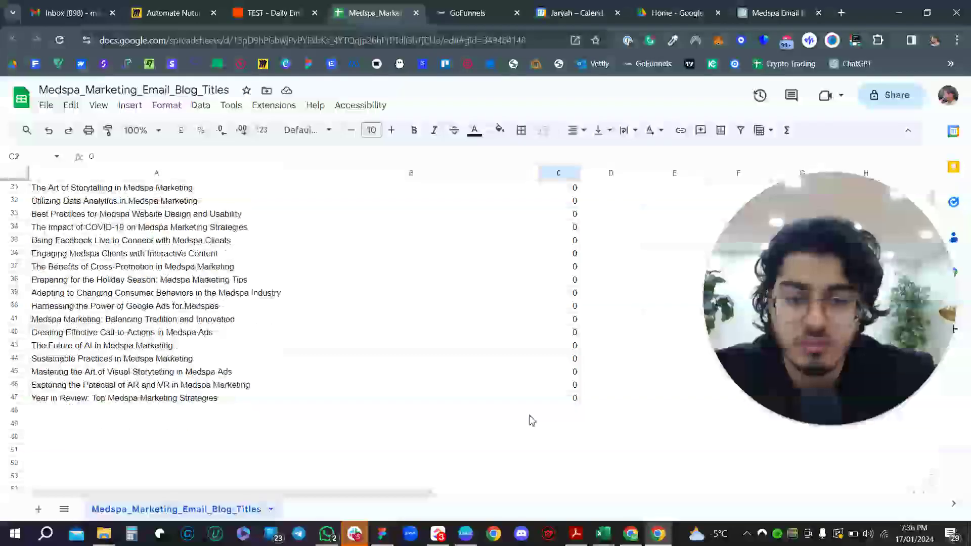
{"action": "scroll", "coordinate": [530, 417], "scroll_direction": "up", "scroll_amount": 8}
{"action": "scroll", "coordinate": [531, 420], "scroll_direction": "right", "scroll_amount": 3}
{"action": "scroll", "coordinate": [529, 419], "scroll_direction": "up", "scroll_amount": 6}
{"action": "scroll", "coordinate": [529, 419], "scroll_direction": "left", "scroll_amount": 3}
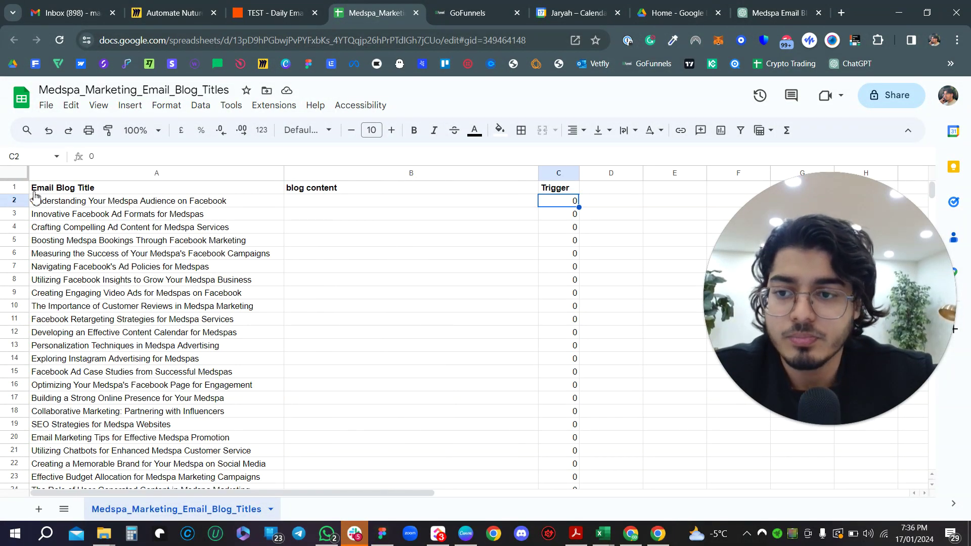
Switch to the Zapier editor and confirm the Google Sheets trigger's New or Updated Spreadsheet Row event and connected account.
{"action": "left_click", "coordinate": [258, 18]}
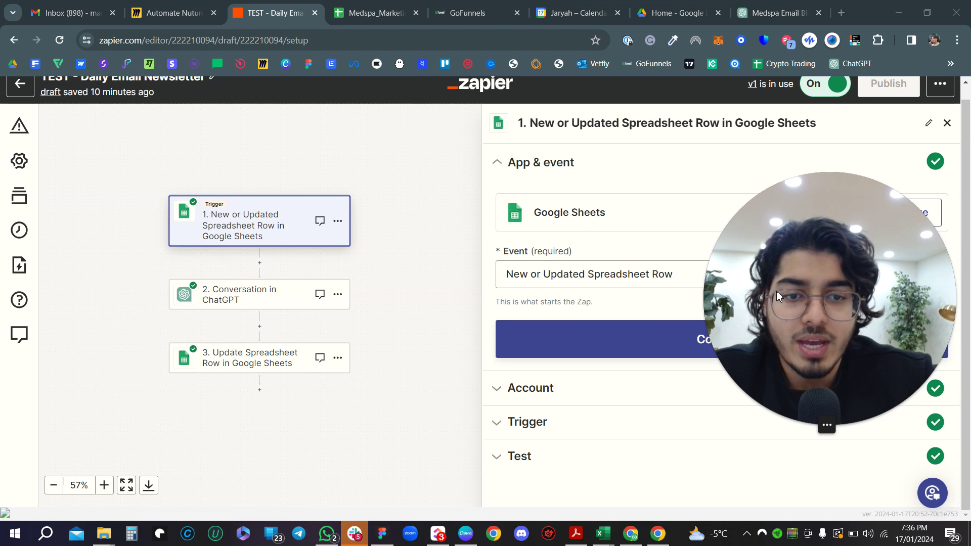
{"action": "left_click_drag", "start_coordinate": [775, 290], "coordinate": [541, 251]}
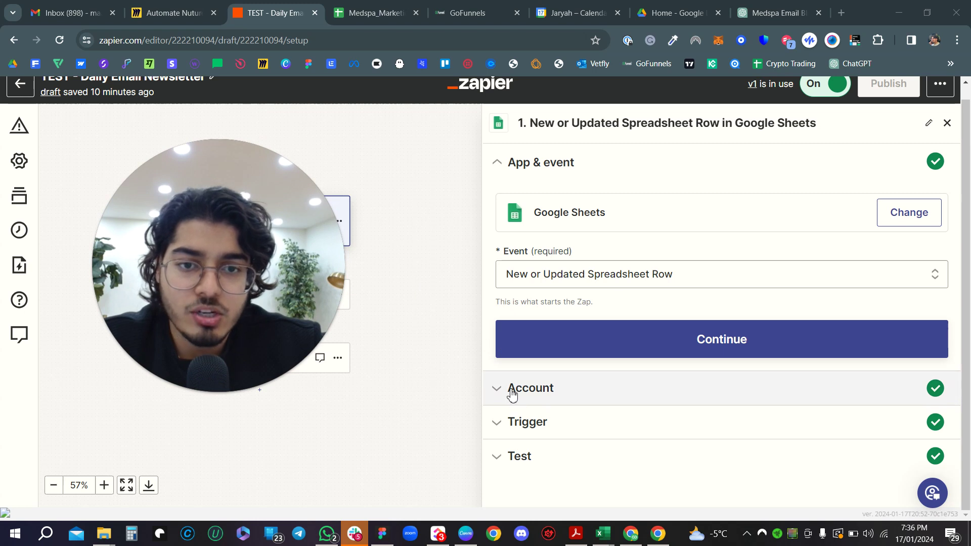
{"action": "left_click", "coordinate": [540, 283]}
{"action": "left_click", "coordinate": [625, 218]}
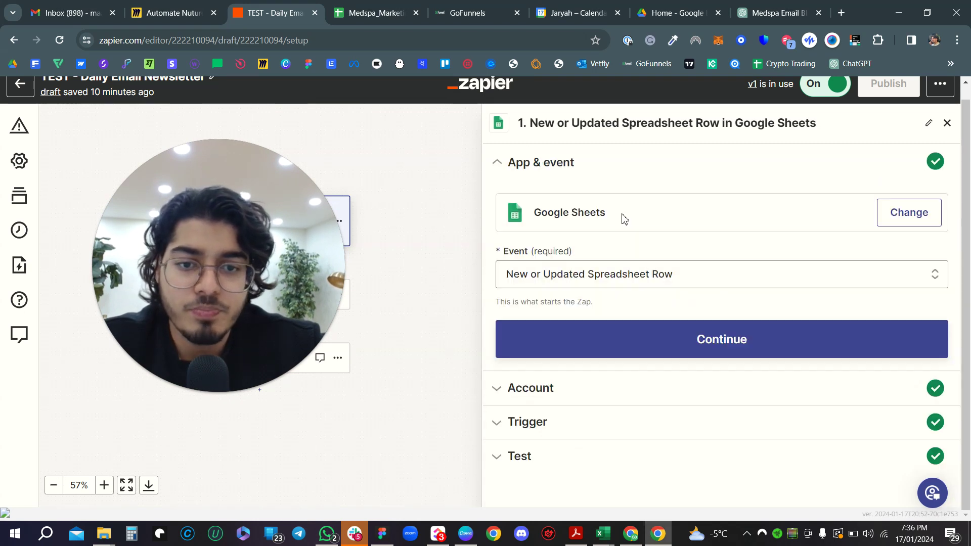
{"action": "left_click", "coordinate": [580, 333]}
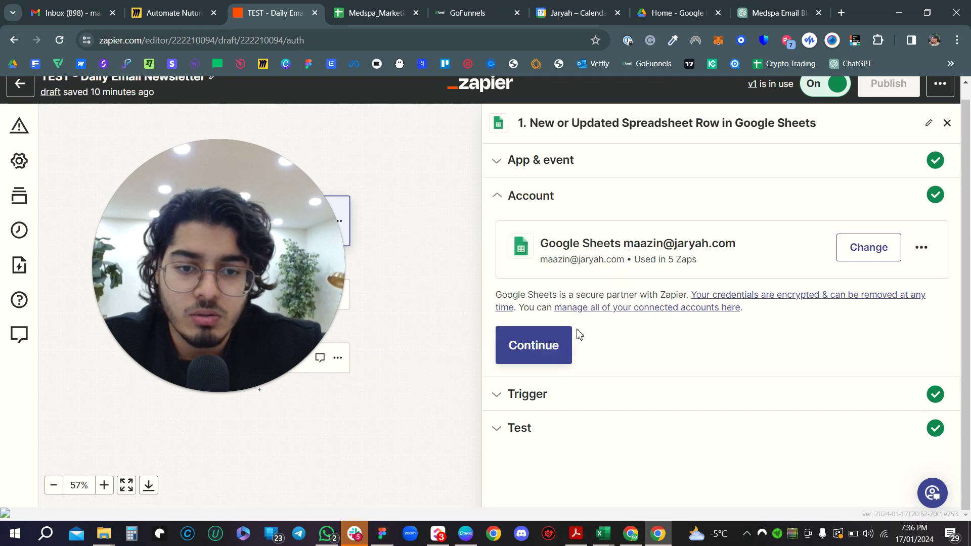
{"action": "left_click", "coordinate": [534, 354]}
Select Trigger (COL$C) as the trigger column for the Medspa_Marketing_Email_Blog_Titles worksheet.
{"action": "scroll", "coordinate": [566, 318], "scroll_direction": "down", "scroll_amount": 3}
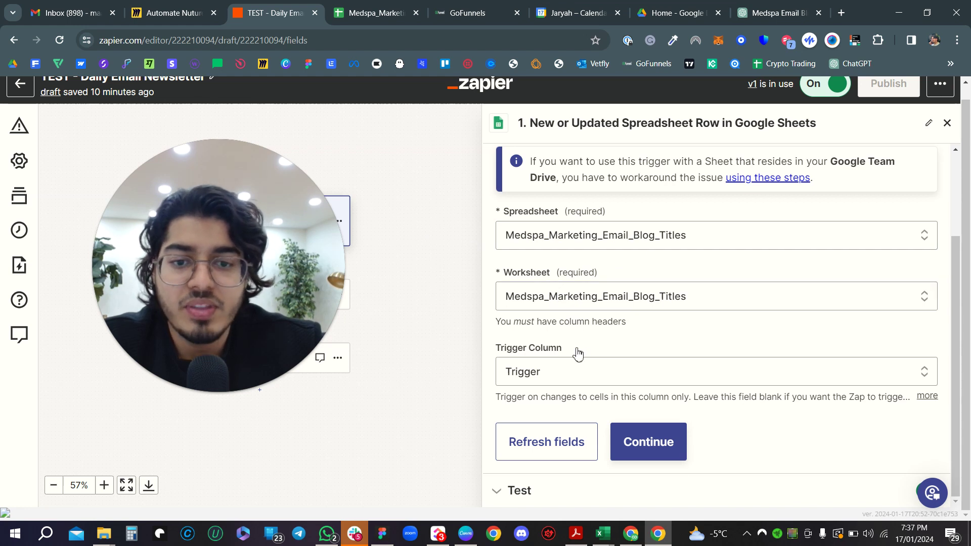
{"action": "left_click", "coordinate": [554, 371]}
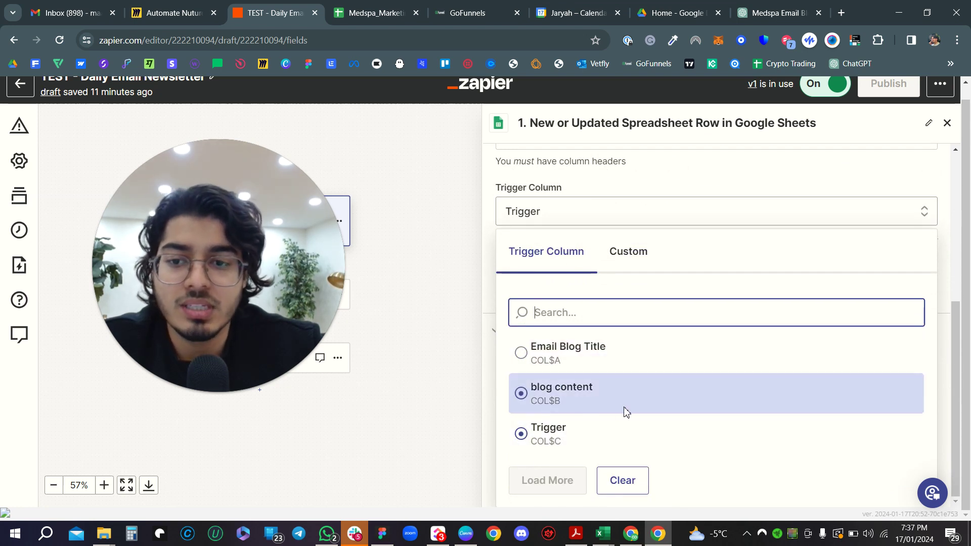
{"action": "left_click", "coordinate": [569, 439]}
Check the Trigger column C in the Google Sheets spreadsheet and return to the Zapier editor.
{"action": "left_click", "coordinate": [387, 11]}
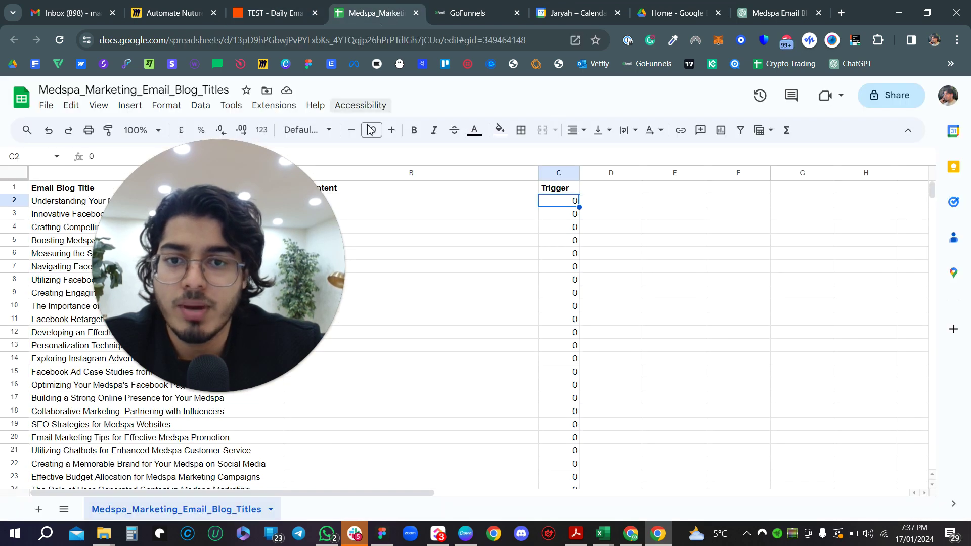
{"action": "left_click", "coordinate": [557, 174]}
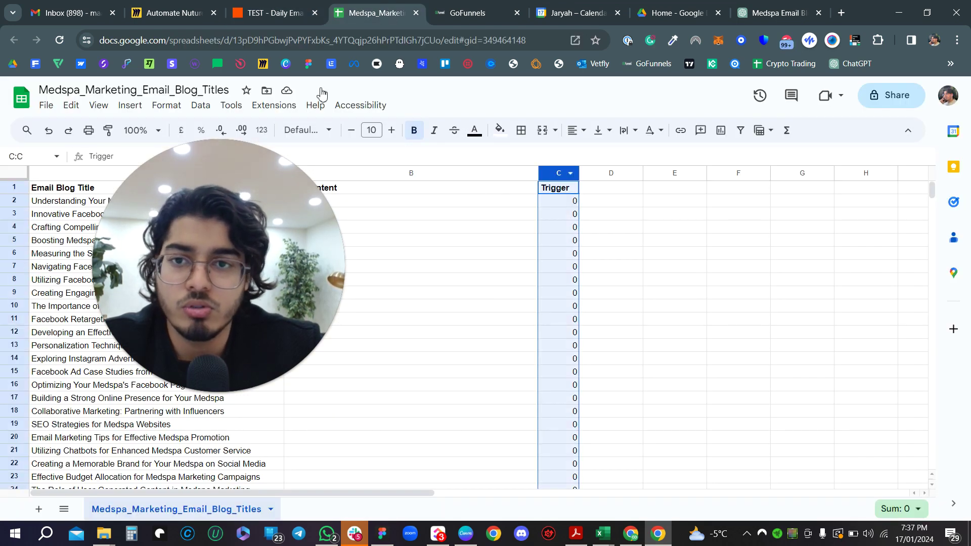
{"action": "left_click", "coordinate": [273, 12]}
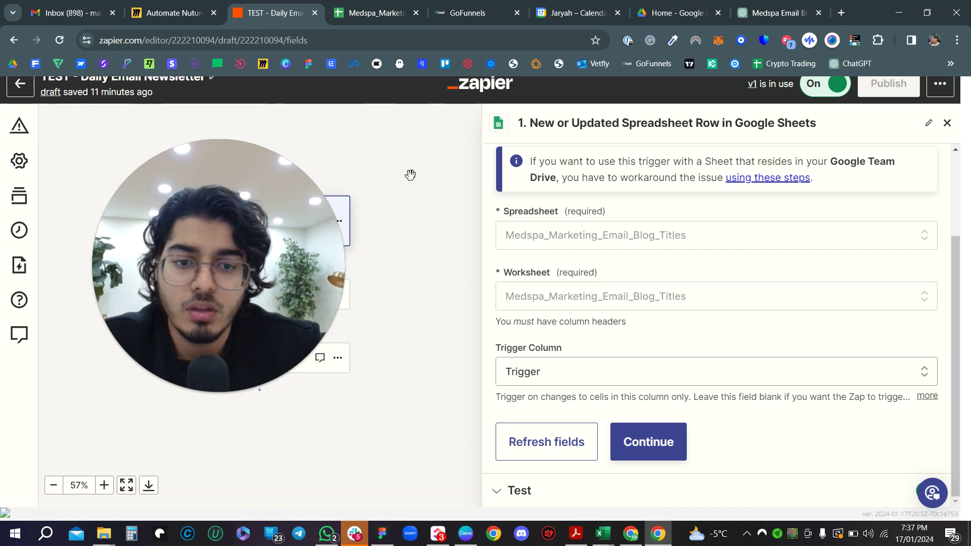
Confirm the trigger settings, select the Spreadsheet Row A test record and examine its Email Blog Title field.
{"action": "left_click", "coordinate": [645, 439]}
{"action": "left_click", "coordinate": [610, 421]}
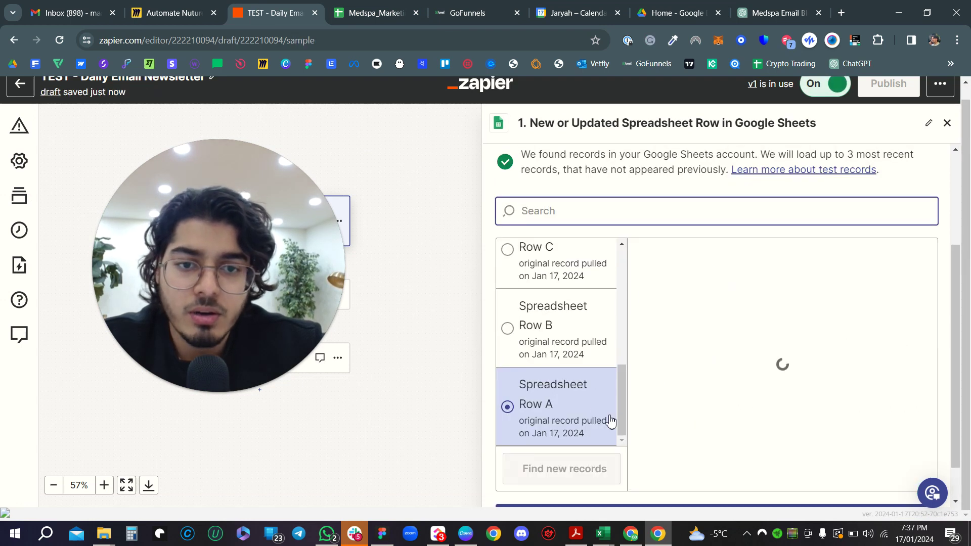
{"action": "scroll", "coordinate": [557, 395], "scroll_direction": "down", "scroll_amount": 1}
{"action": "scroll", "coordinate": [557, 396], "scroll_direction": "up", "scroll_amount": 1}
{"action": "scroll", "coordinate": [557, 396], "scroll_direction": "down", "scroll_amount": 1}
{"action": "scroll", "coordinate": [557, 395], "scroll_direction": "up", "scroll_amount": 1}
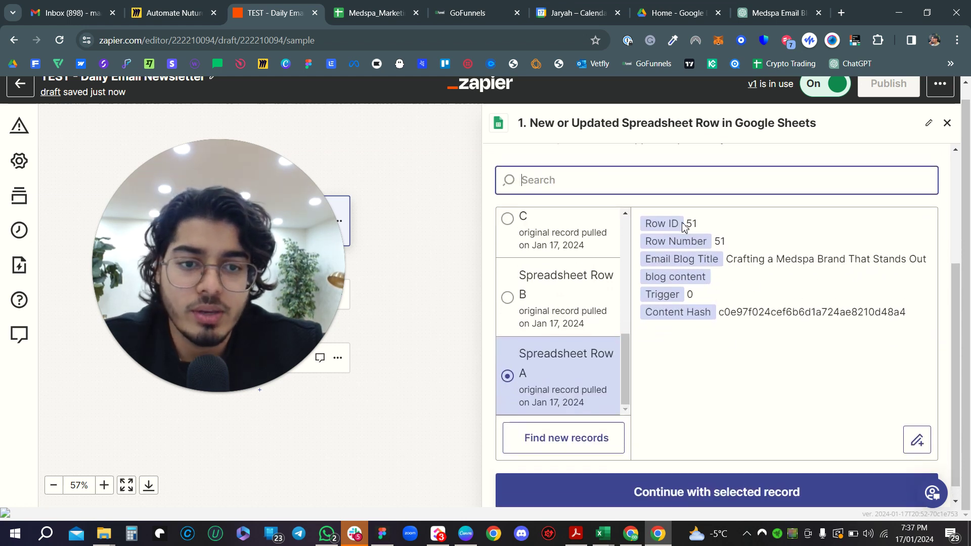
{"action": "double_click", "coordinate": [738, 259]}
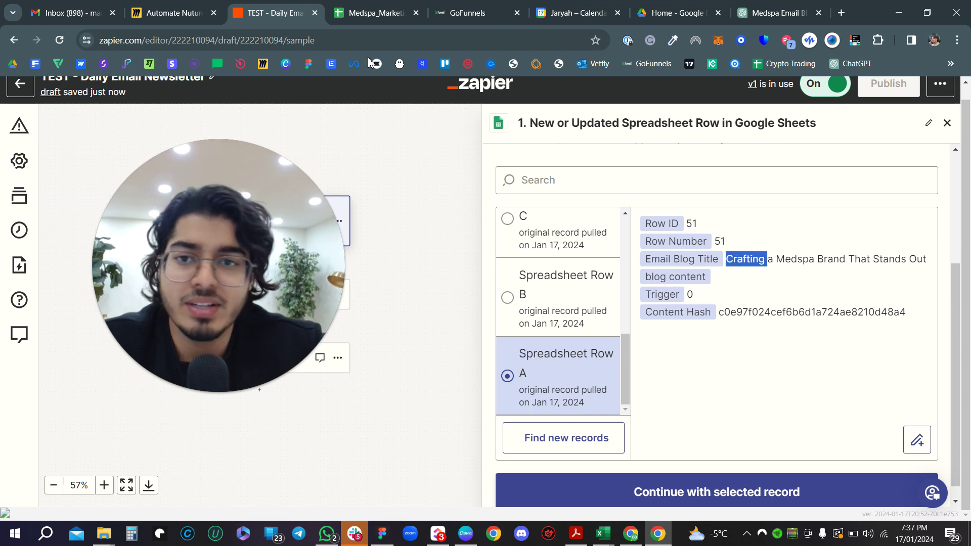
Check the end of the blog title list in the Google Sheets spreadsheet and return to the Zapier editor.
{"action": "left_click", "coordinate": [369, 13]}
{"action": "scroll", "coordinate": [111, 418], "scroll_direction": "down", "scroll_amount": 6}
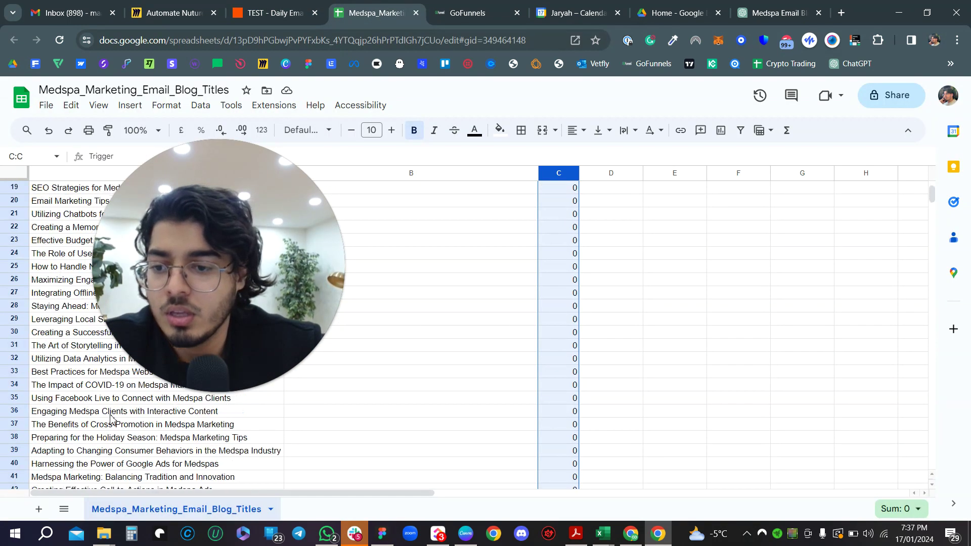
{"action": "scroll", "coordinate": [111, 417], "scroll_direction": "down", "scroll_amount": 1}
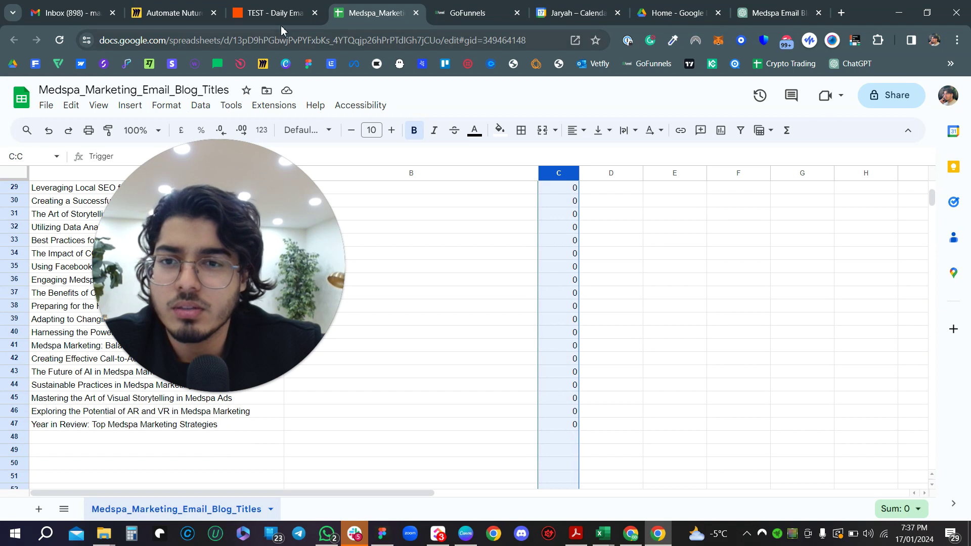
{"action": "left_click", "coordinate": [273, 12]}
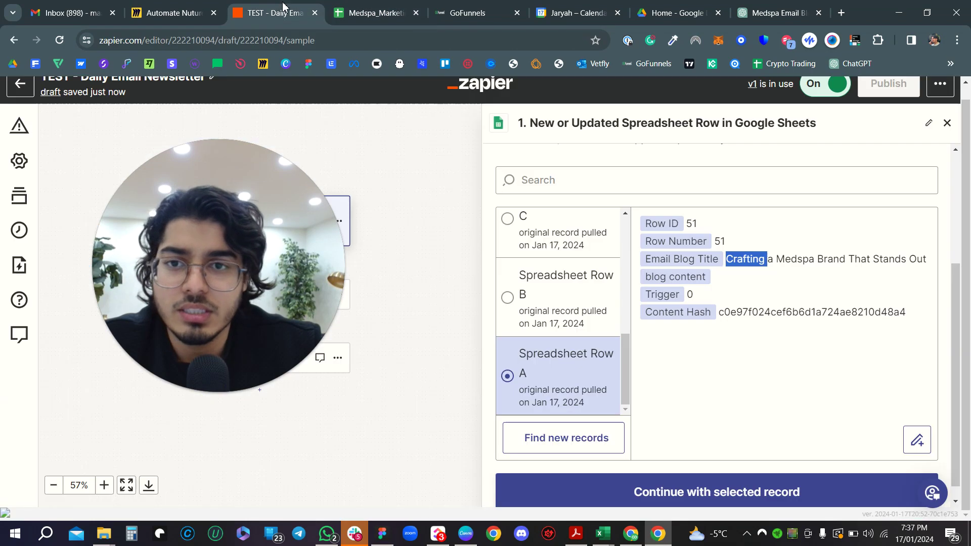
Select Spreadsheet Row J as the test record for the Google Sheets trigger.
{"action": "left_click", "coordinate": [540, 450]}
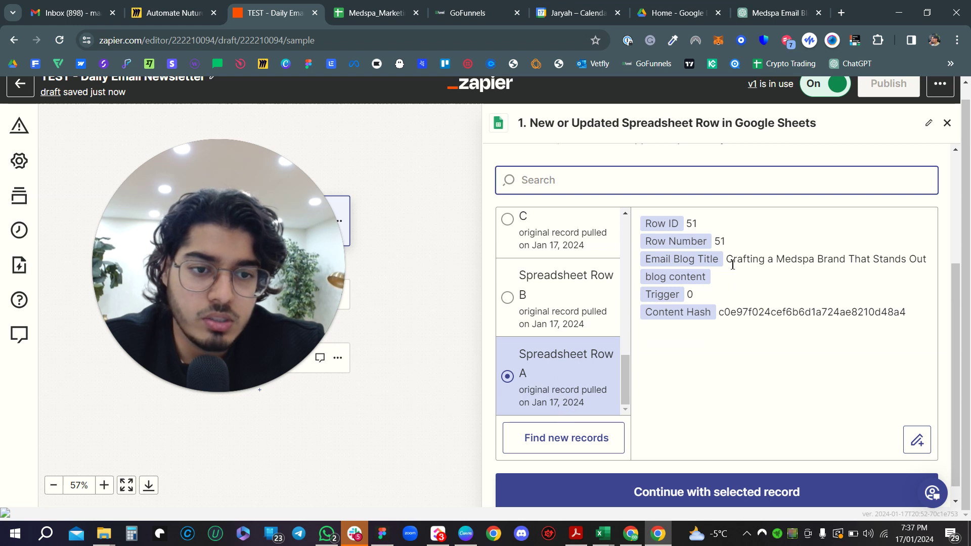
{"action": "scroll", "coordinate": [571, 257], "scroll_direction": "up", "scroll_amount": 10}
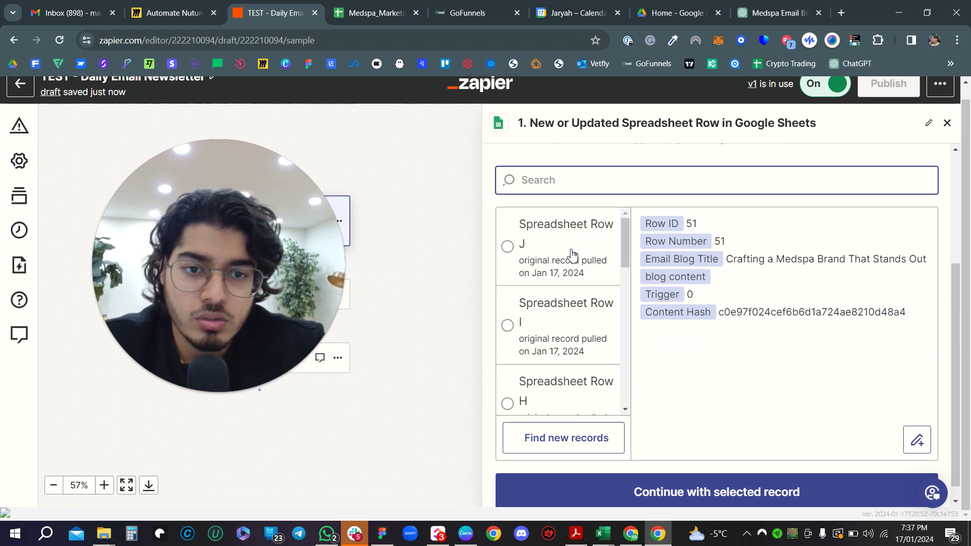
{"action": "left_click", "coordinate": [559, 275]}
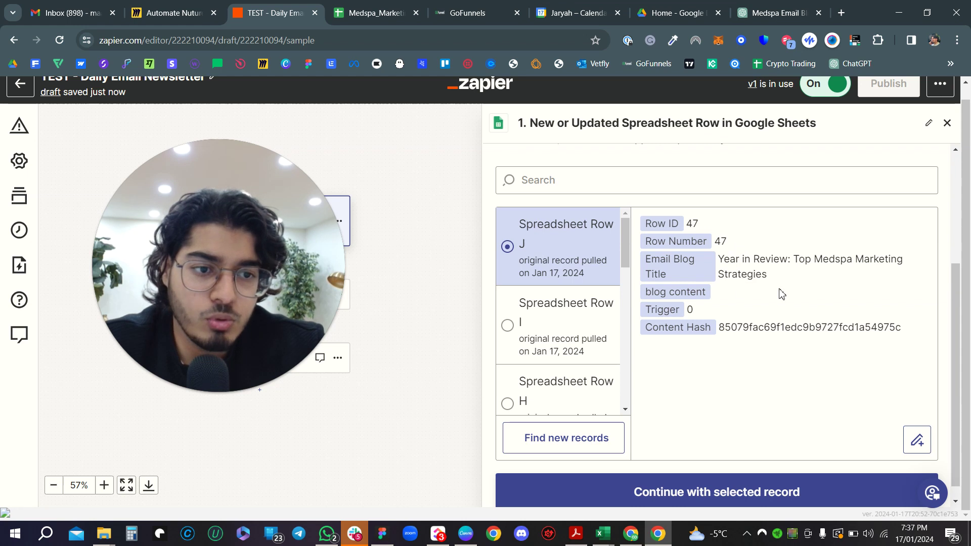
Check row 47 in the Google Sheets spreadsheet, then return to Zapier and continue with the selected record.
{"action": "left_click", "coordinate": [384, 18]}
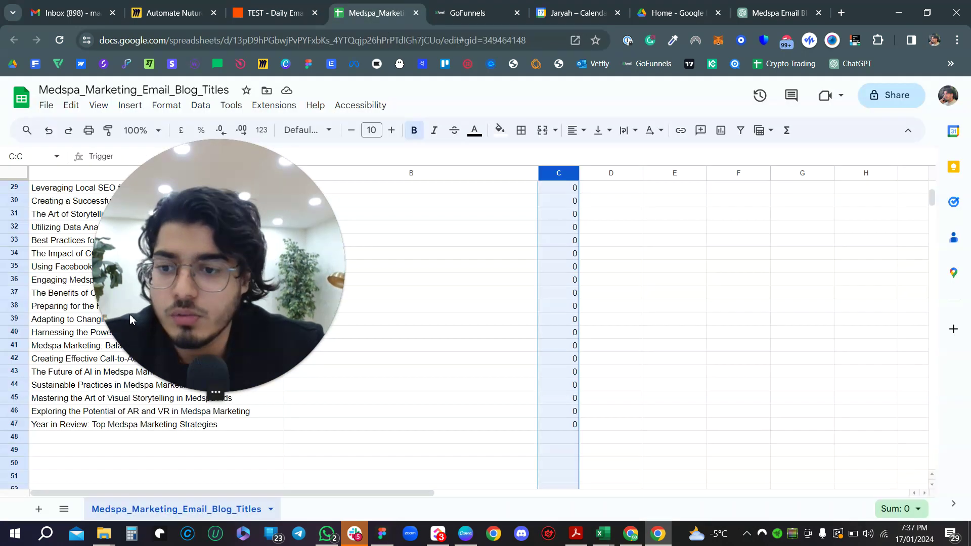
{"action": "left_click", "coordinate": [14, 424]}
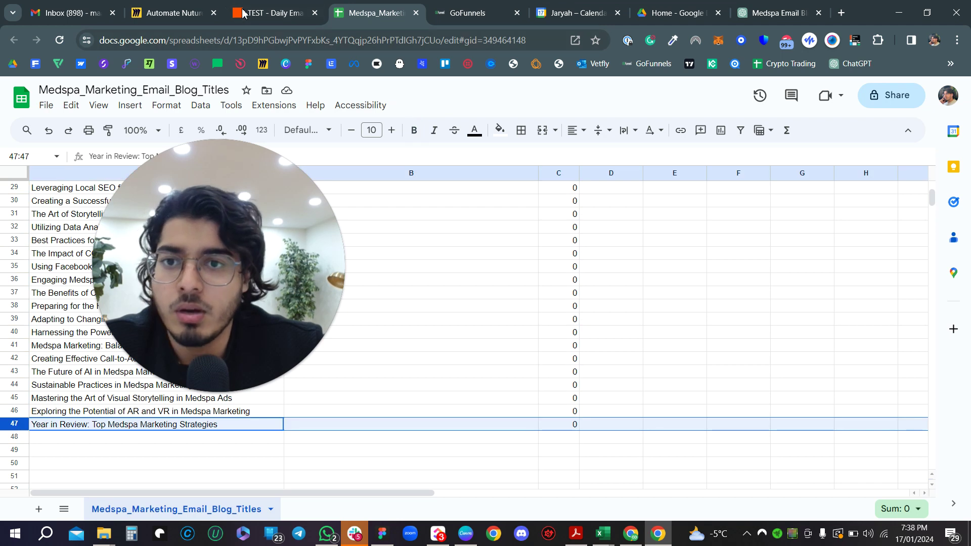
{"action": "left_click", "coordinate": [273, 13]}
{"action": "left_click", "coordinate": [667, 479]}
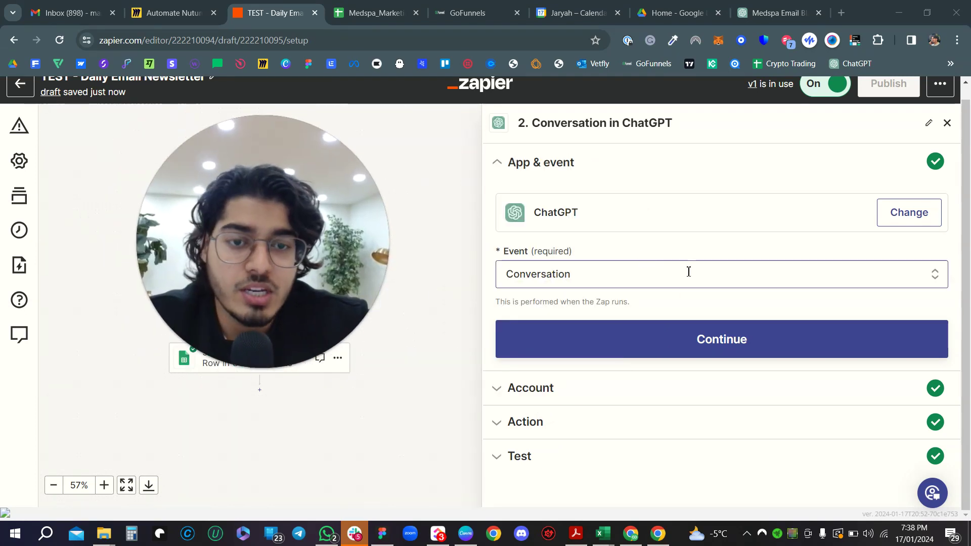
Keep Conversation as the ChatGPT event and confirm the connected account.
{"action": "left_click", "coordinate": [618, 280]}
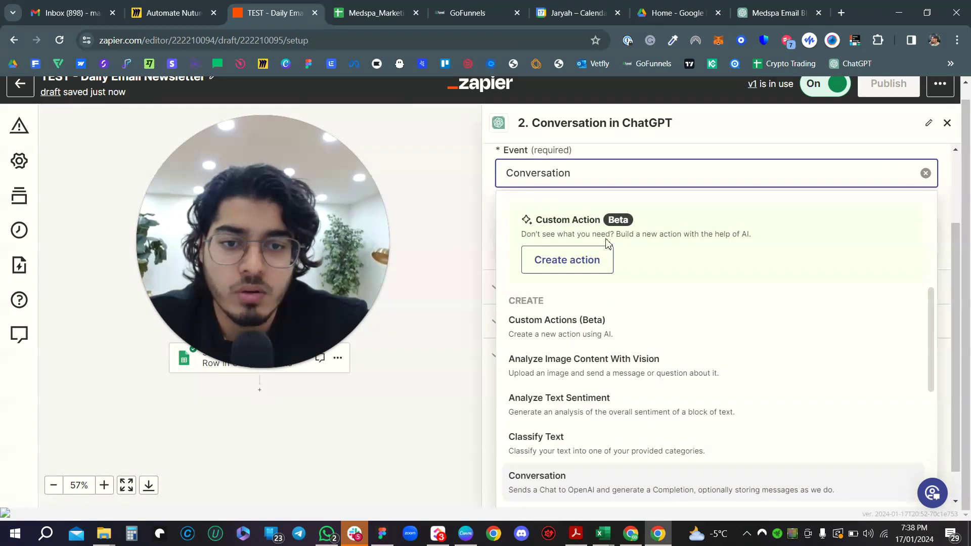
{"action": "left_click", "coordinate": [602, 155]}
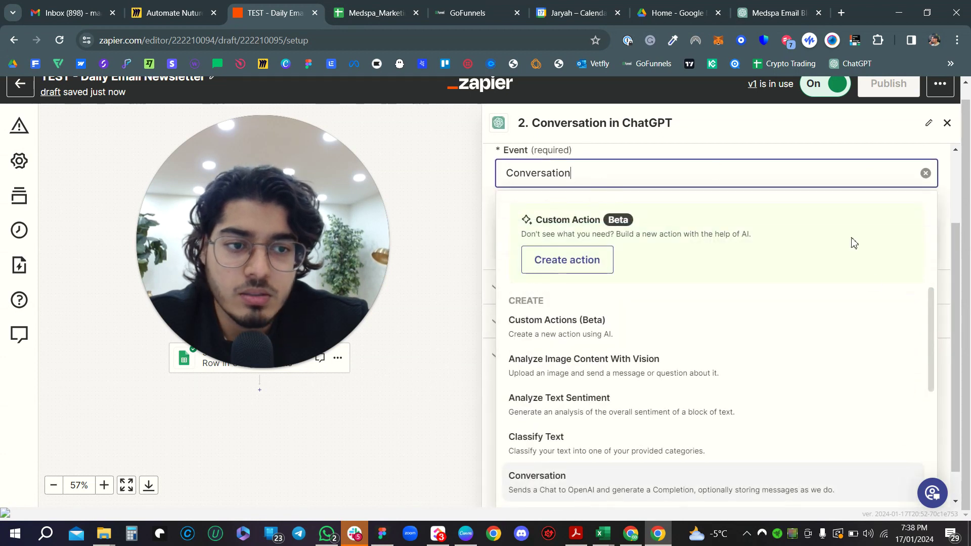
{"action": "left_click", "coordinate": [944, 197]}
{"action": "left_click", "coordinate": [617, 355]}
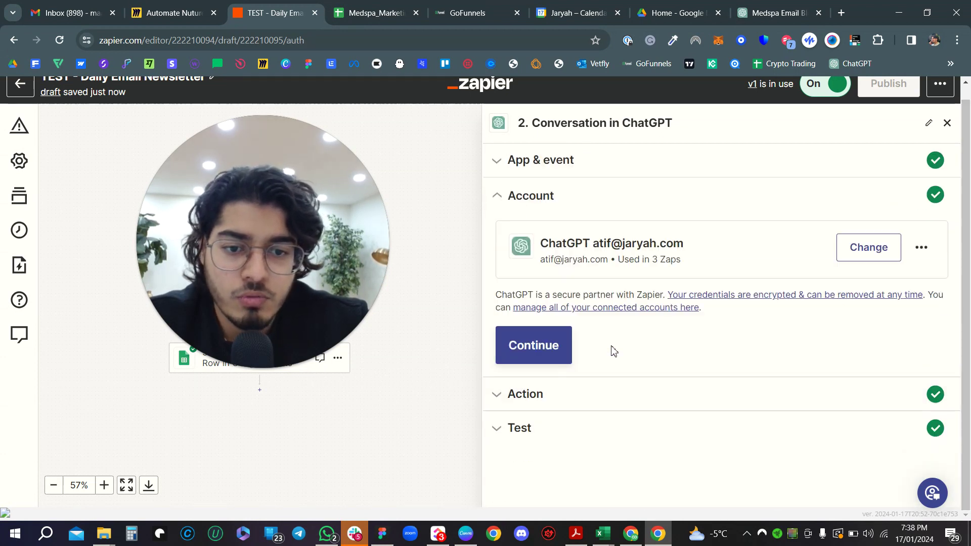
{"action": "left_click", "coordinate": [560, 349]}
Examine the ChatGPT User Message prompt and the trigger's Email Blog Title field that supplies its subject line.
{"action": "scroll", "coordinate": [568, 326], "scroll_direction": "down", "scroll_amount": 3}
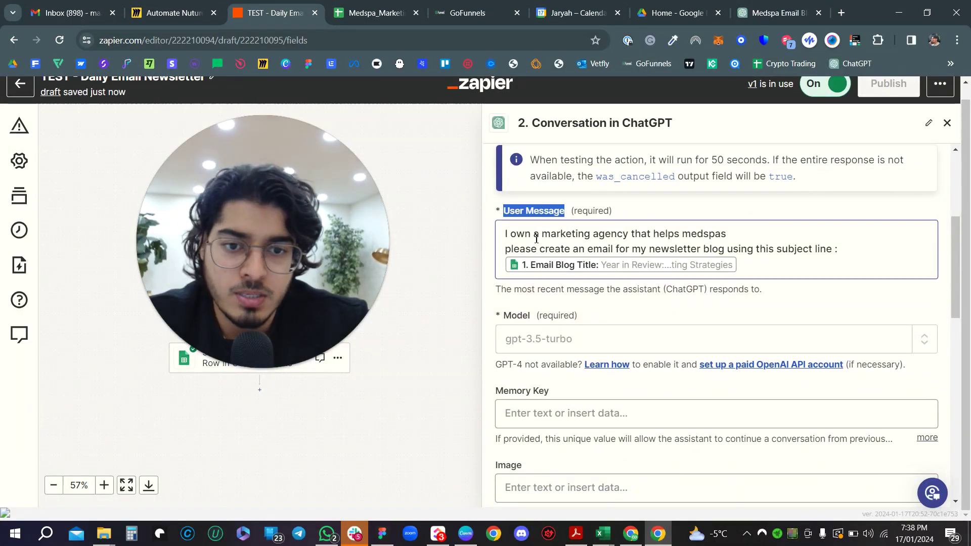
{"action": "left_click", "coordinate": [713, 241]}
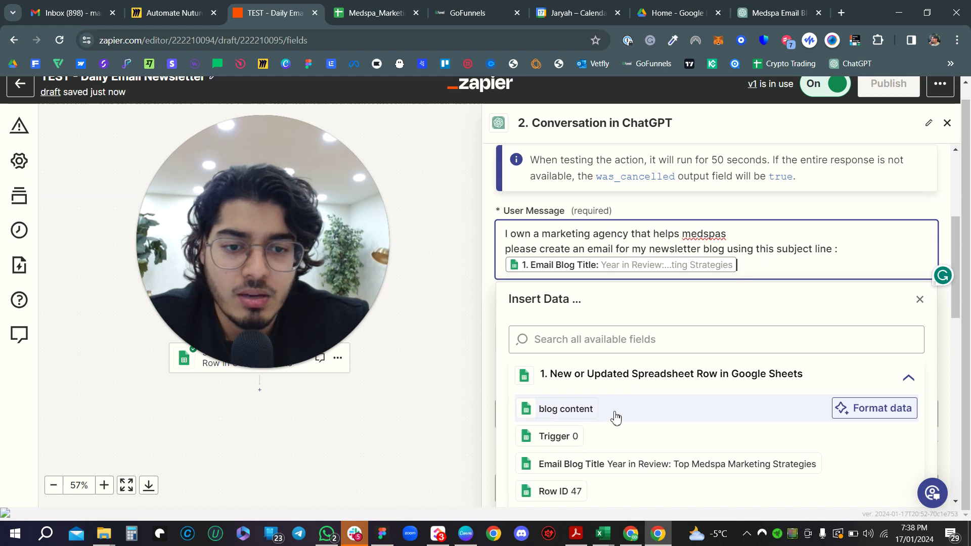
{"action": "left_click", "coordinate": [909, 382]}
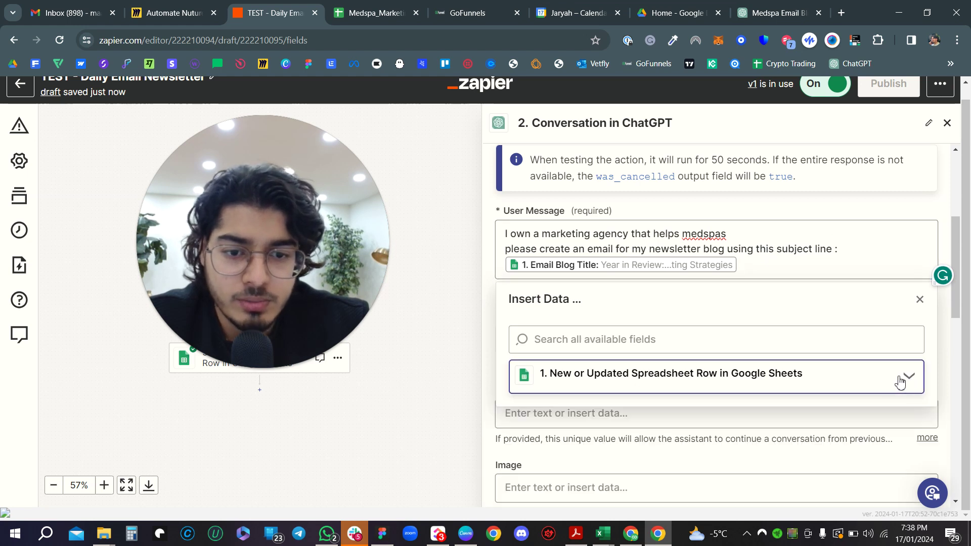
{"action": "left_click", "coordinate": [687, 385]}
{"action": "scroll", "coordinate": [687, 384], "scroll_direction": "down", "scroll_amount": 3}
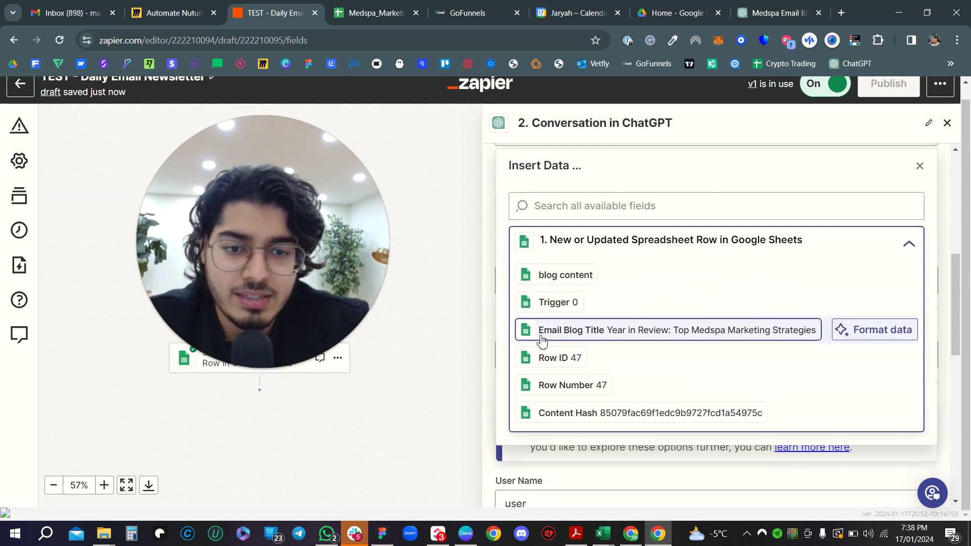
{"action": "left_click", "coordinate": [610, 332]}
{"action": "left_click", "coordinate": [855, 314]}
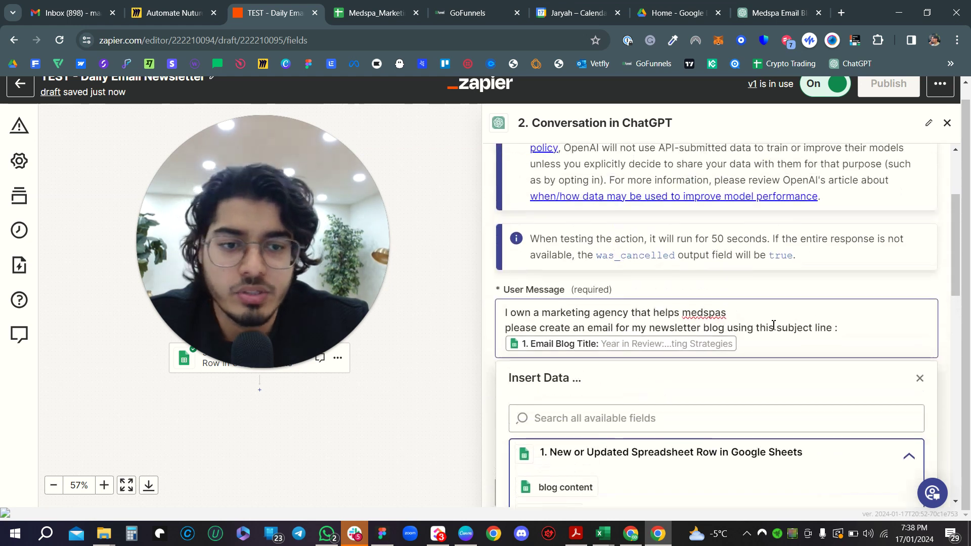
{"action": "left_click", "coordinate": [919, 379]}
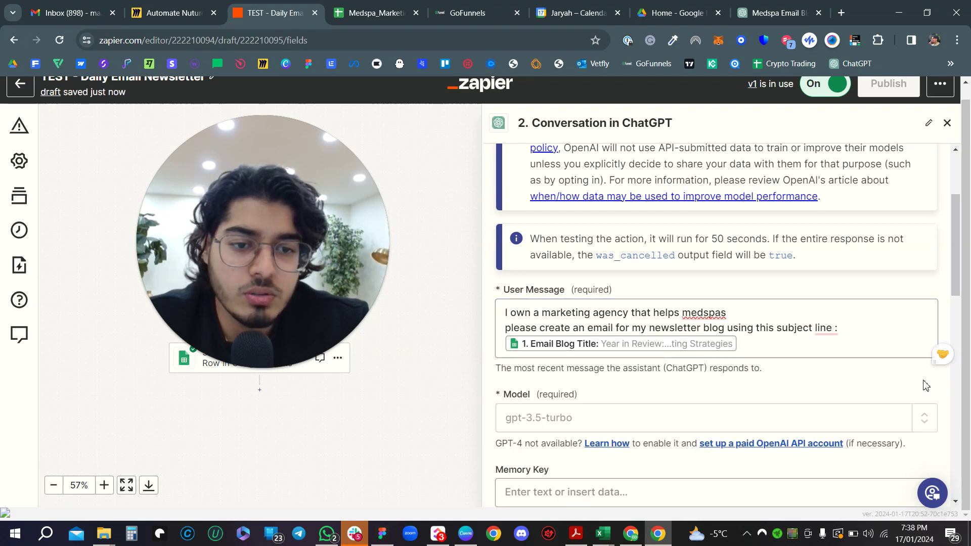
{"action": "scroll", "coordinate": [686, 300], "scroll_direction": "down", "scroll_amount": 2}
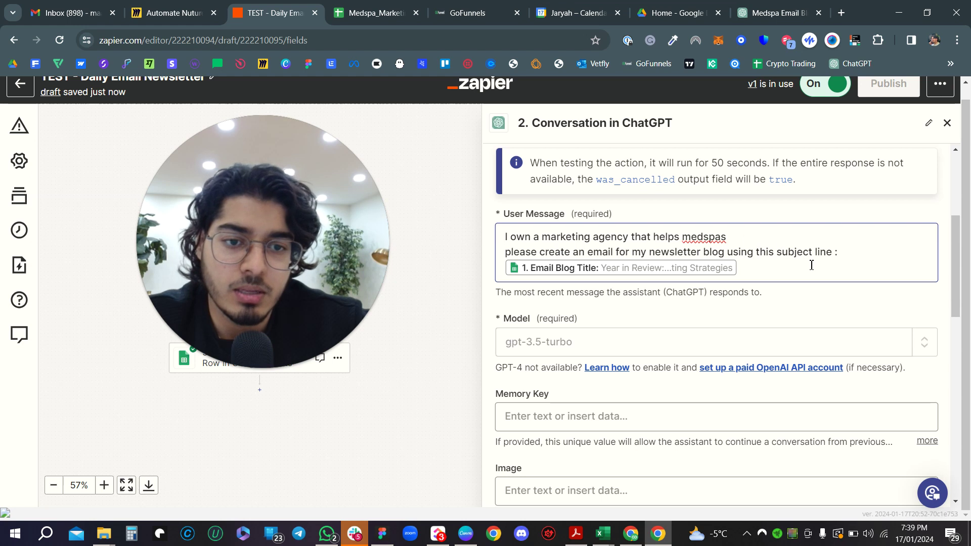
Close the ChatGPT step and open the action settings of the Update Spreadsheet Row step.
{"action": "left_click", "coordinate": [949, 124]}
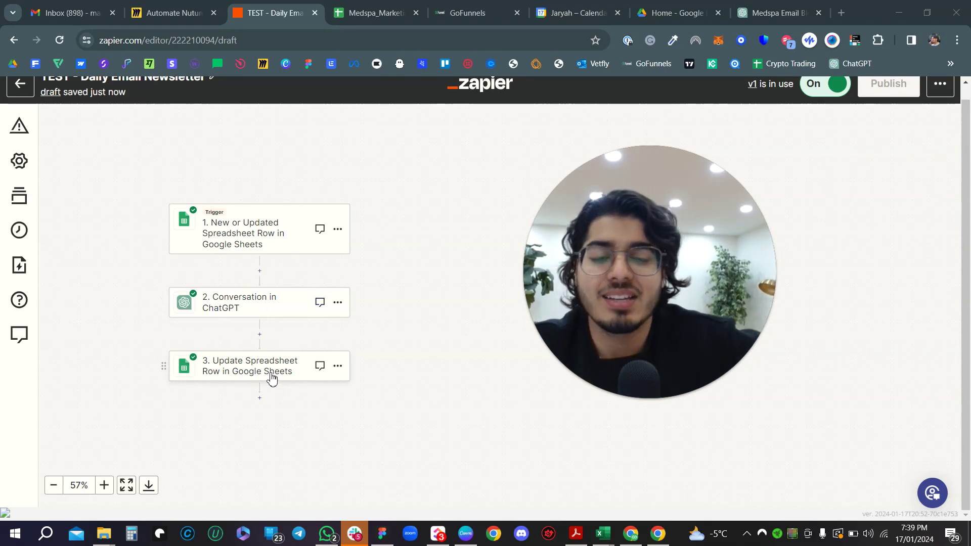
{"action": "left_click", "coordinate": [248, 369]}
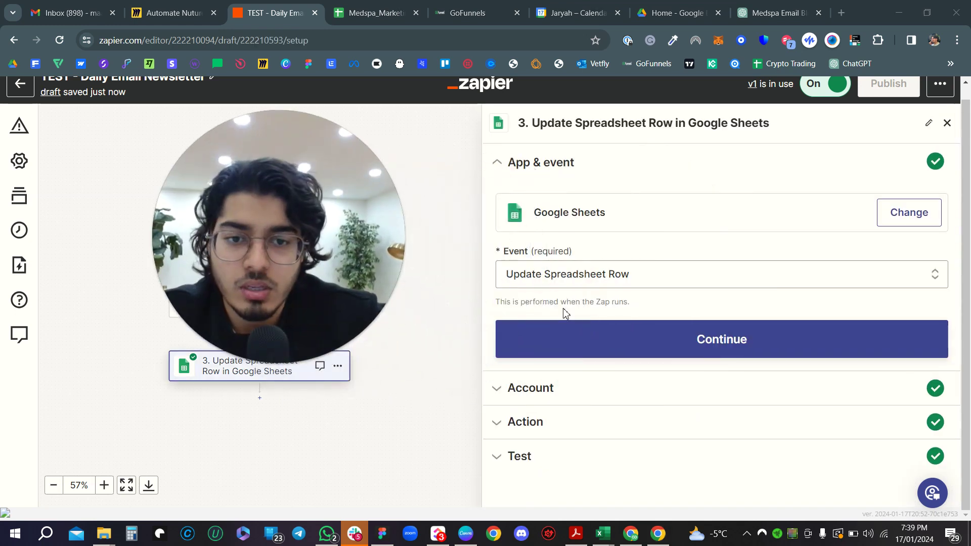
{"action": "left_click", "coordinate": [523, 387]}
{"action": "left_click", "coordinate": [532, 398]}
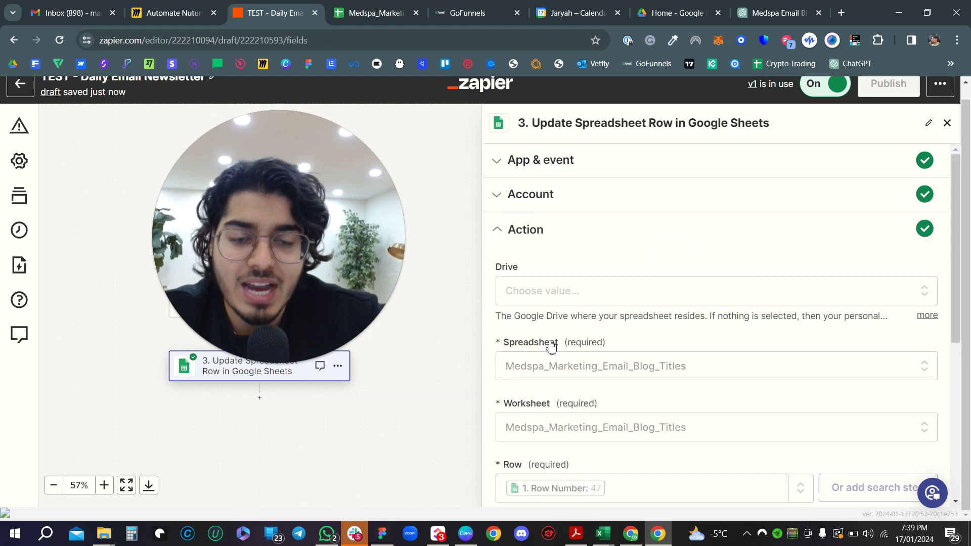
Examine the Spreadsheet, Worksheet, Row and blog content mappings of the Update Spreadsheet Row action.
{"action": "scroll", "coordinate": [551, 346], "scroll_direction": "down", "scroll_amount": 1}
{"action": "scroll", "coordinate": [551, 347], "scroll_direction": "down", "scroll_amount": 3}
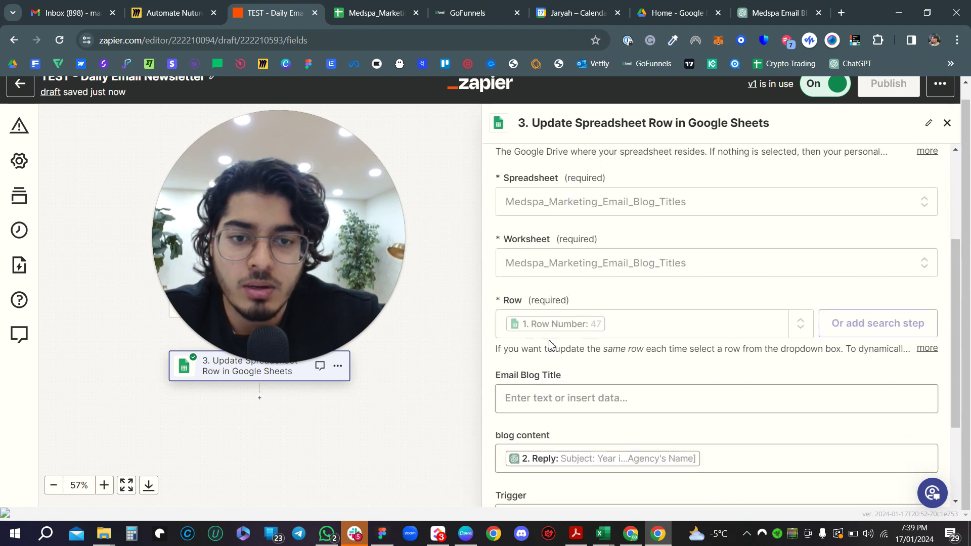
{"action": "scroll", "coordinate": [551, 345], "scroll_direction": "up", "scroll_amount": 3}
{"action": "left_click_drag", "start_coordinate": [324, 303], "coordinate": [247, 289]}
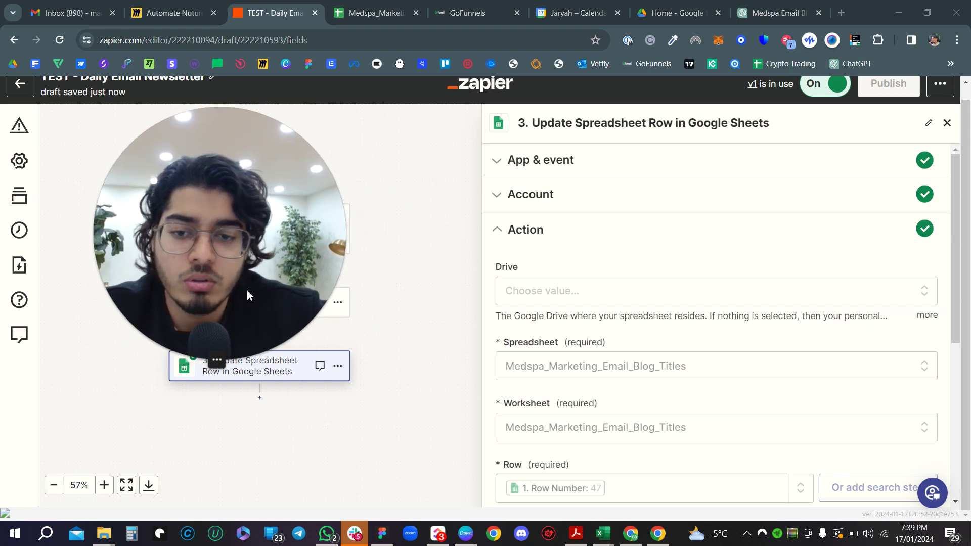
{"action": "scroll", "coordinate": [626, 349], "scroll_direction": "down", "scroll_amount": 3}
{"action": "scroll", "coordinate": [626, 349], "scroll_direction": "down", "scroll_amount": 1}
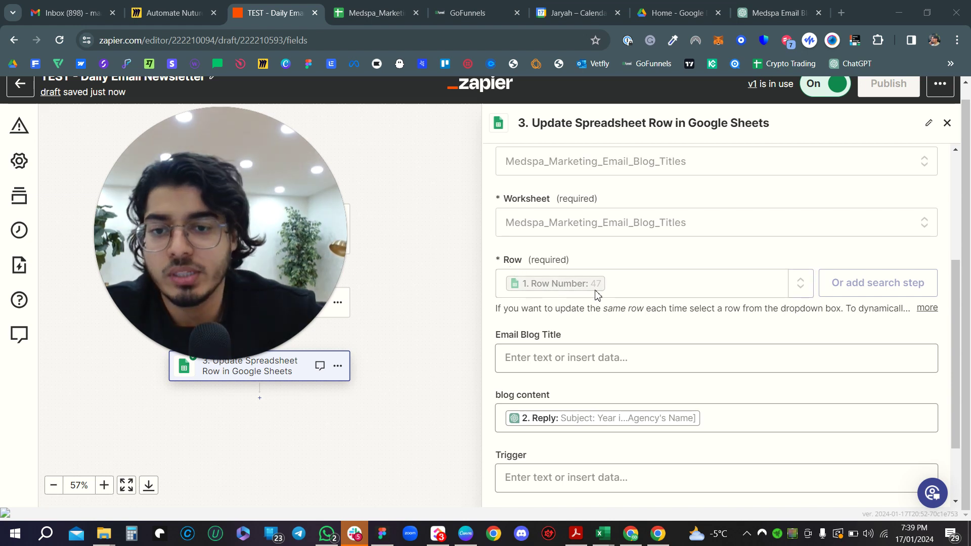
{"action": "left_click_drag", "start_coordinate": [310, 257], "coordinate": [420, 305]}
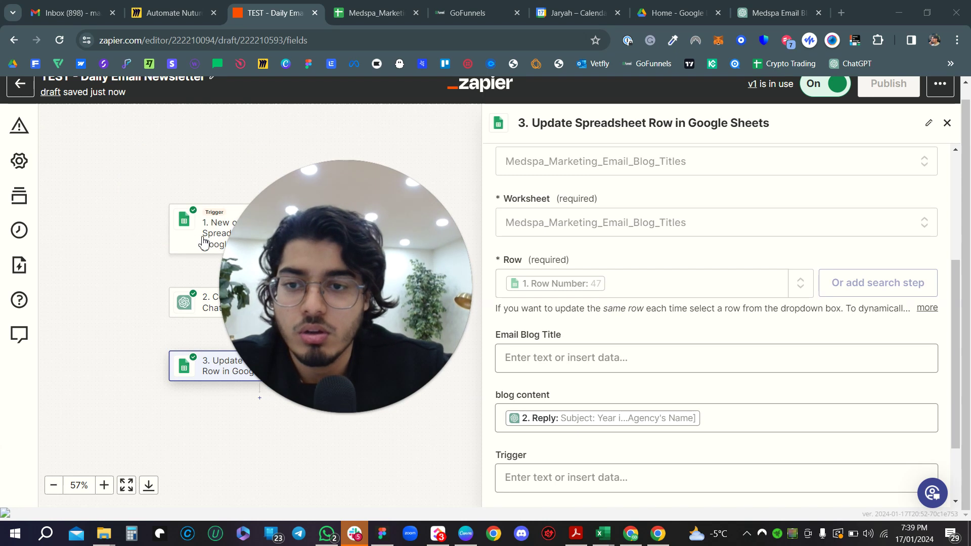
{"action": "left_click_drag", "start_coordinate": [344, 323], "coordinate": [241, 264]}
{"action": "scroll", "coordinate": [631, 388], "scroll_direction": "down", "scroll_amount": 2}
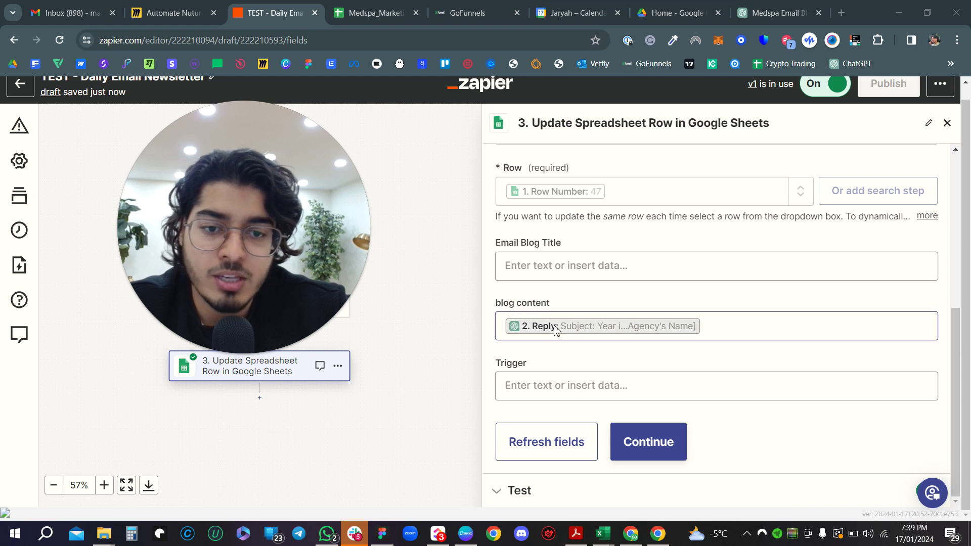
Look up the ChatGPT Reply field among the data available for the blog content mapping.
{"action": "left_click", "coordinate": [760, 337]}
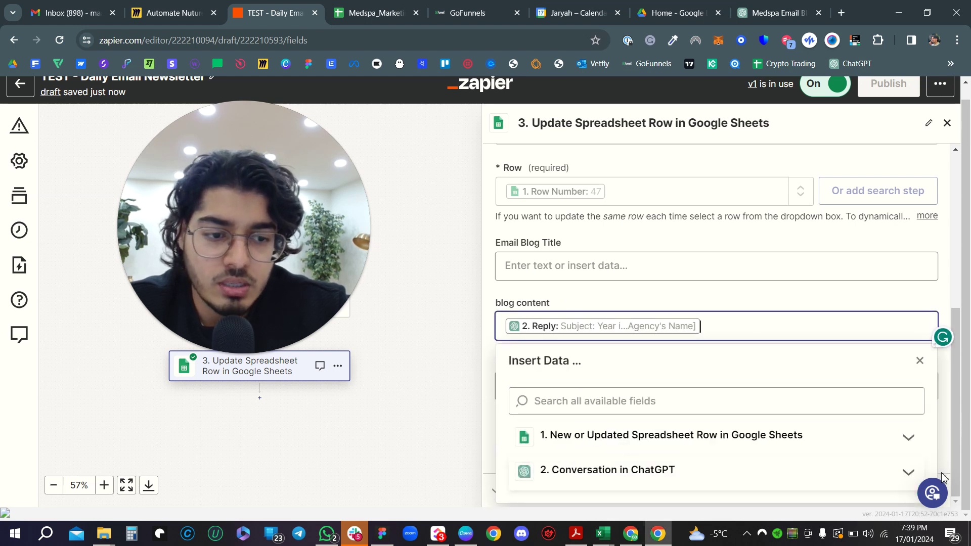
{"action": "left_click", "coordinate": [909, 471]}
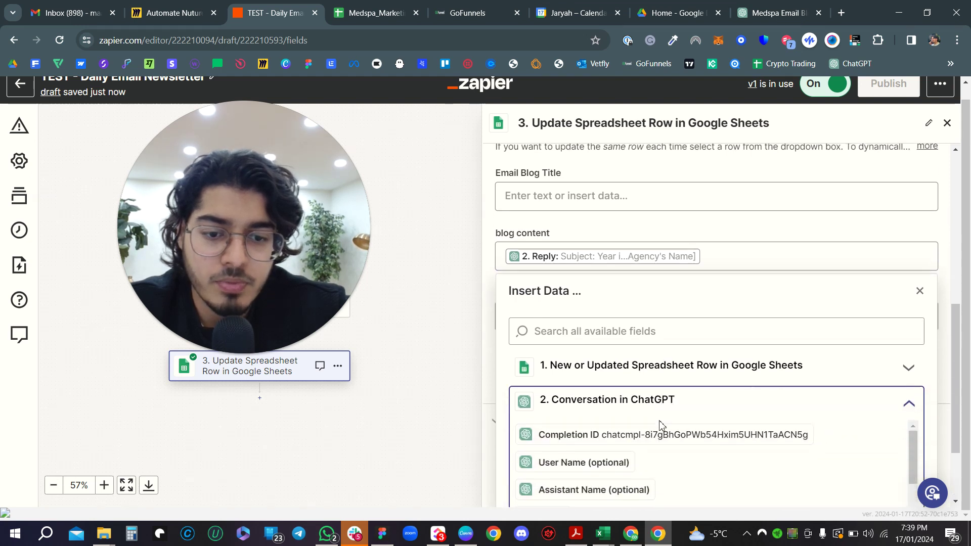
{"action": "scroll", "coordinate": [660, 426], "scroll_direction": "down", "scroll_amount": 8}
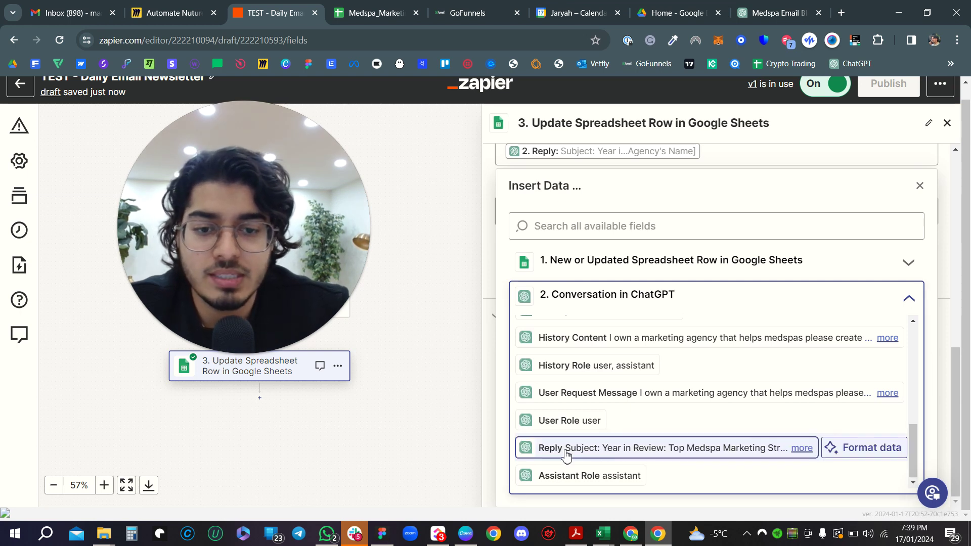
{"action": "left_click", "coordinate": [488, 251]}
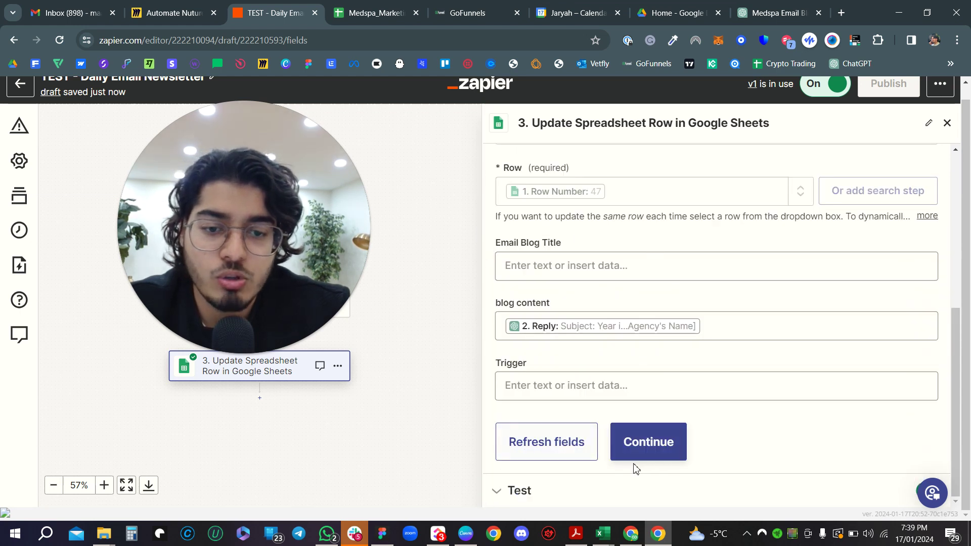
Continue to the Update Spreadsheet Row test and read through the generated blog content.
{"action": "left_click", "coordinate": [651, 447]}
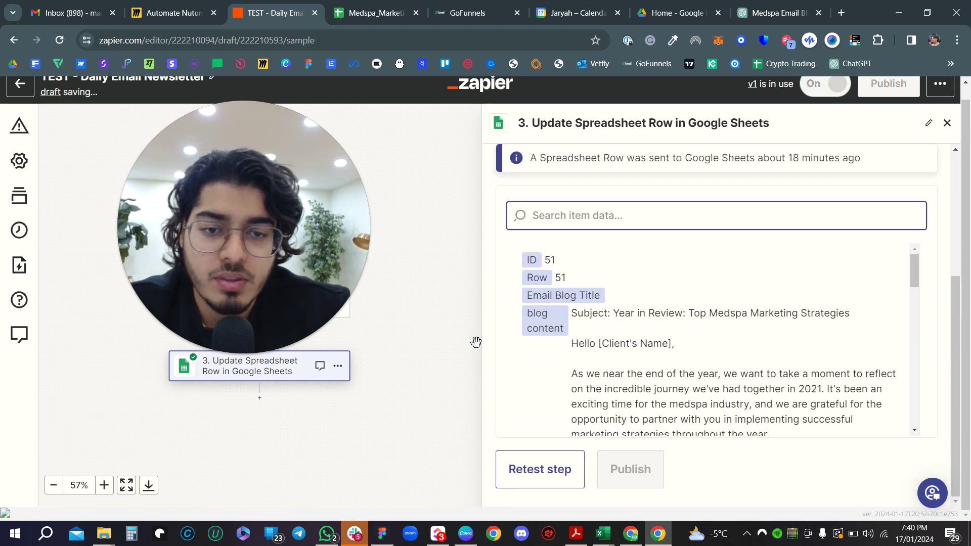
{"action": "scroll", "coordinate": [651, 393], "scroll_direction": "down", "scroll_amount": 3}
{"action": "scroll", "coordinate": [651, 394], "scroll_direction": "down", "scroll_amount": 10}
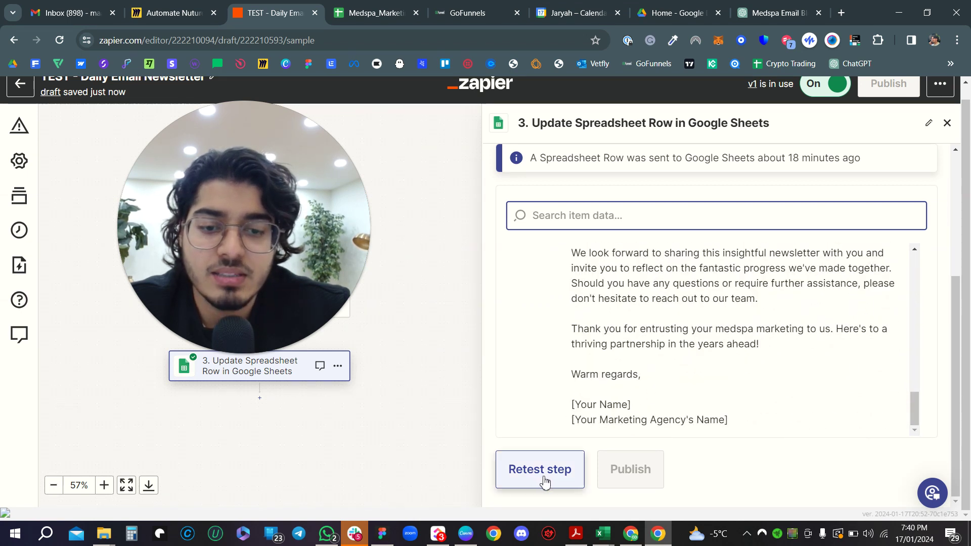
Check row 47's blog content cell in the spreadsheet and retest the Update Spreadsheet Row step in Zapier.
{"action": "left_click_drag", "start_coordinate": [261, 255], "coordinate": [310, 283]}
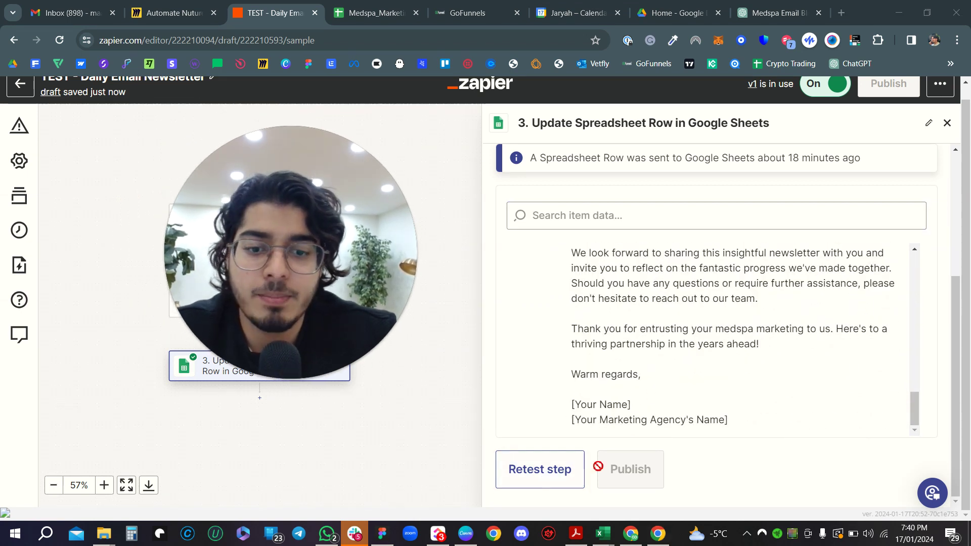
{"action": "left_click", "coordinate": [370, 15]}
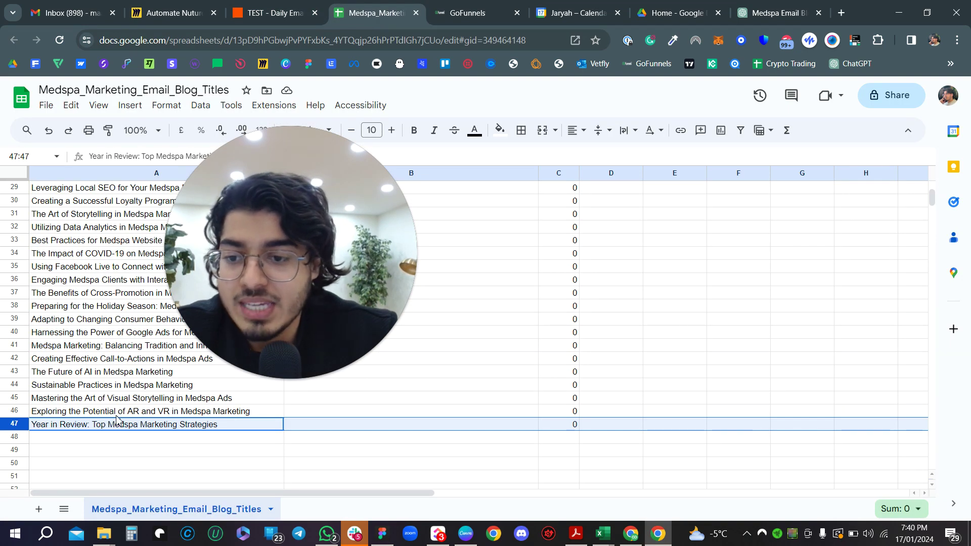
{"action": "left_click", "coordinate": [75, 429]}
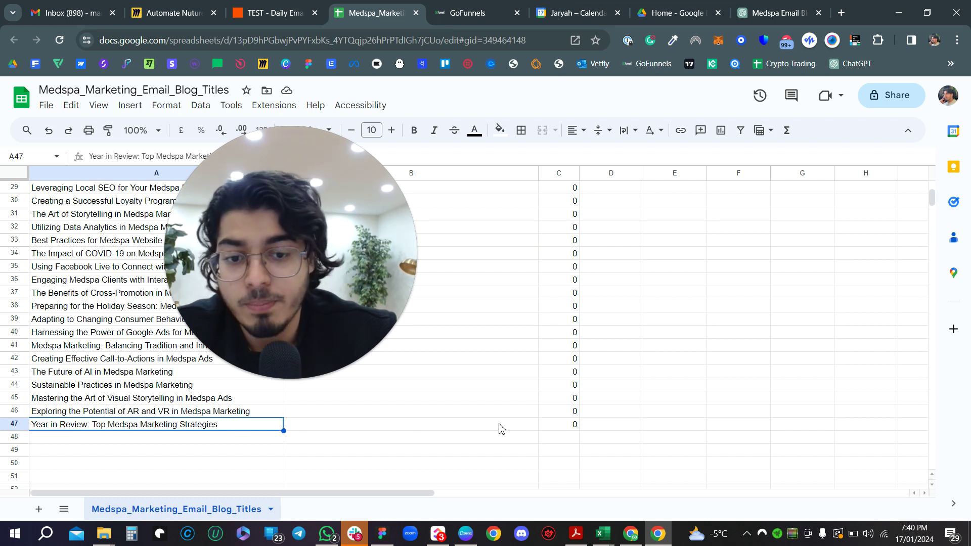
{"action": "left_click", "coordinate": [344, 424]}
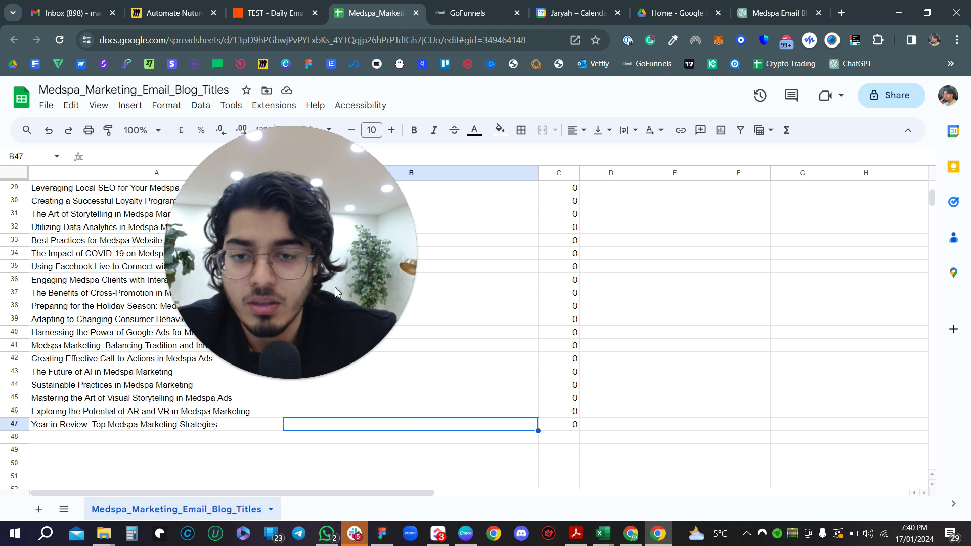
{"action": "left_click", "coordinate": [269, 14]}
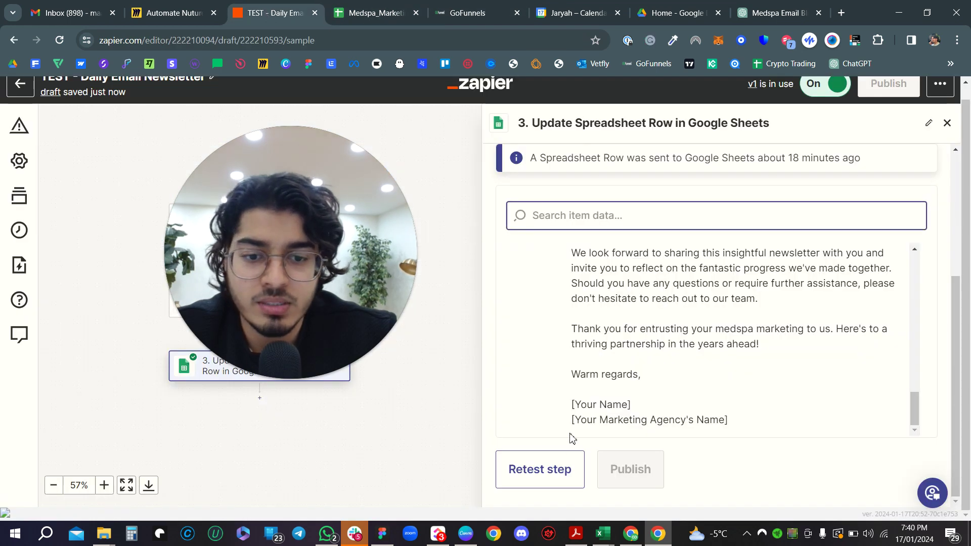
{"action": "left_click", "coordinate": [536, 478]}
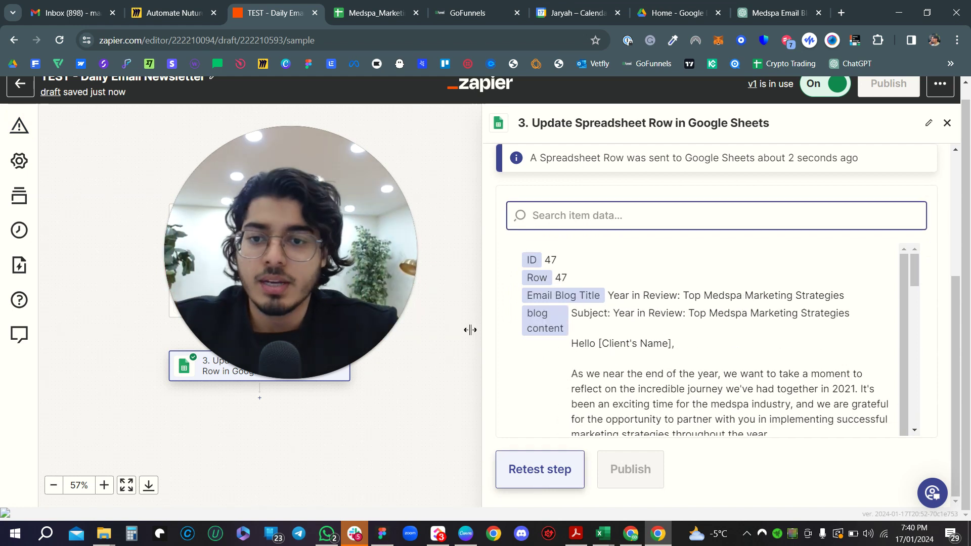
Switch to the spreadsheet and read the generated email in row 47's blog content cell.
{"action": "left_click", "coordinate": [383, 24]}
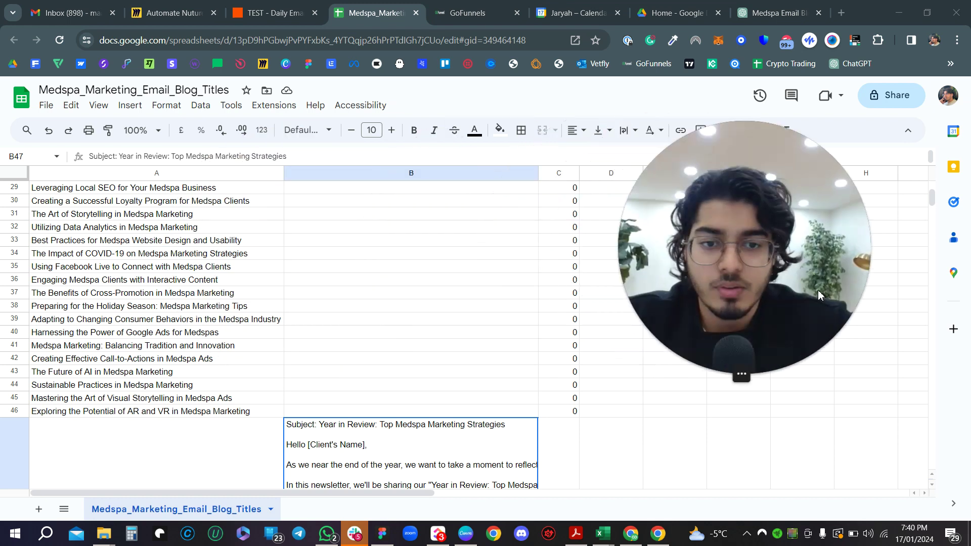
{"action": "scroll", "coordinate": [506, 344], "scroll_direction": "down", "scroll_amount": 4}
{"action": "scroll", "coordinate": [506, 346], "scroll_direction": "down", "scroll_amount": 5}
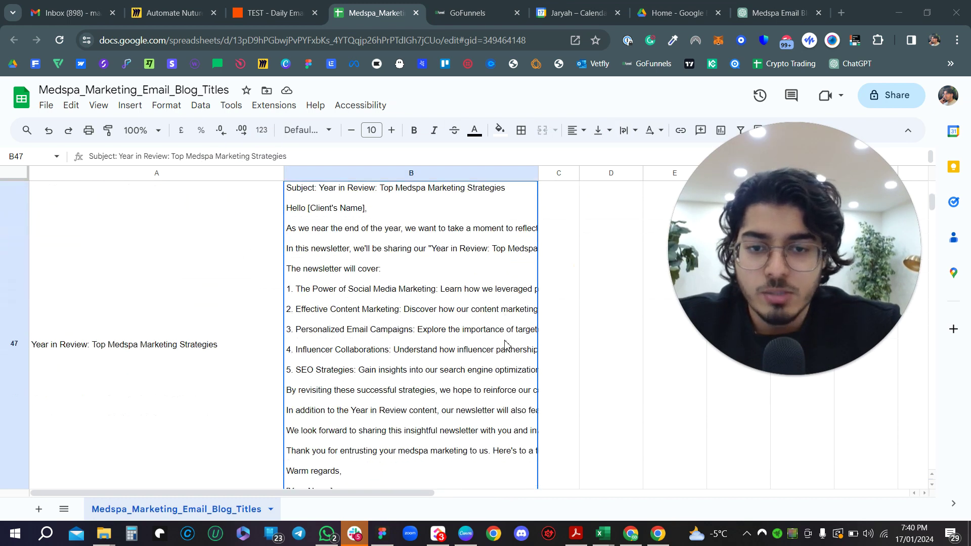
{"action": "scroll", "coordinate": [505, 346], "scroll_direction": "up", "scroll_amount": 6}
{"action": "scroll", "coordinate": [506, 345], "scroll_direction": "down", "scroll_amount": 4}
{"action": "scroll", "coordinate": [505, 346], "scroll_direction": "up", "scroll_amount": 5}
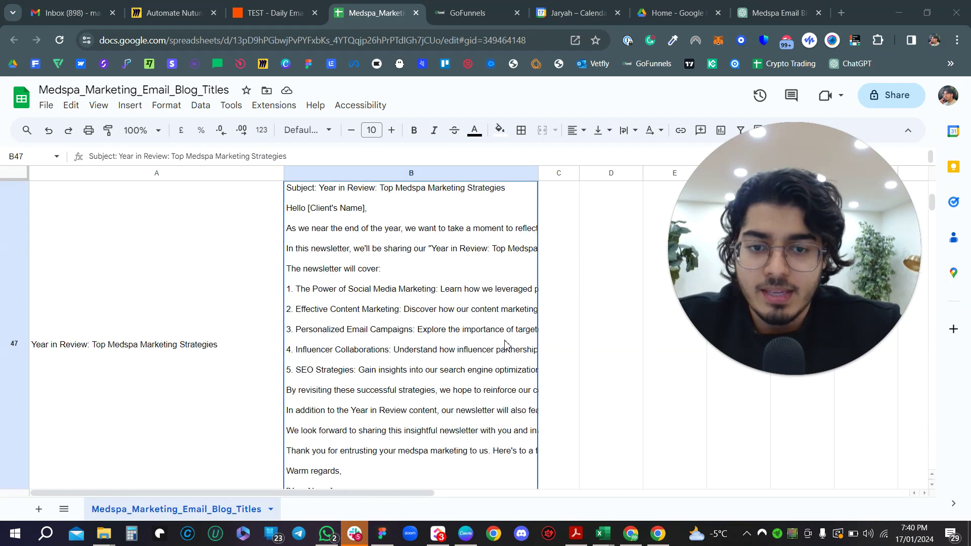
{"action": "double_click", "coordinate": [392, 297]}
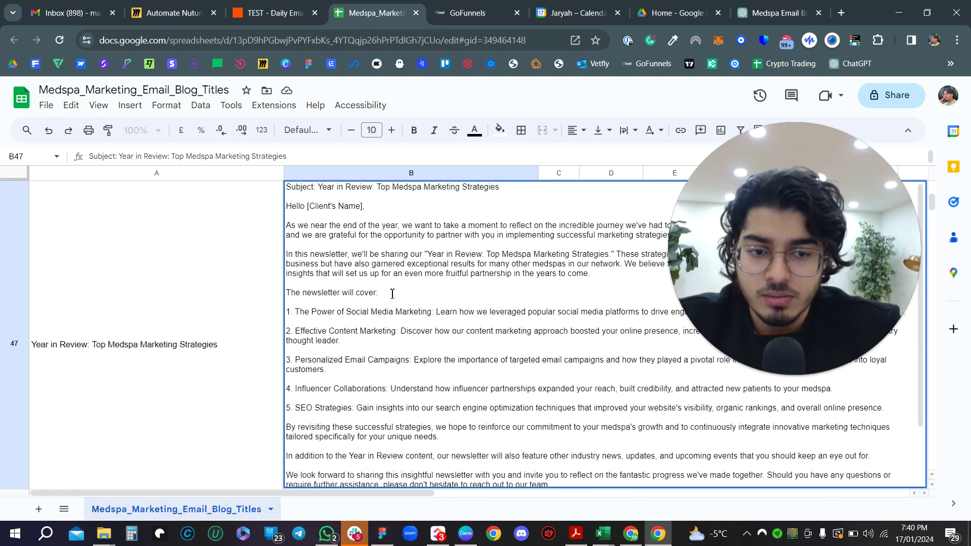
{"action": "scroll", "coordinate": [404, 382], "scroll_direction": "down", "scroll_amount": 3}
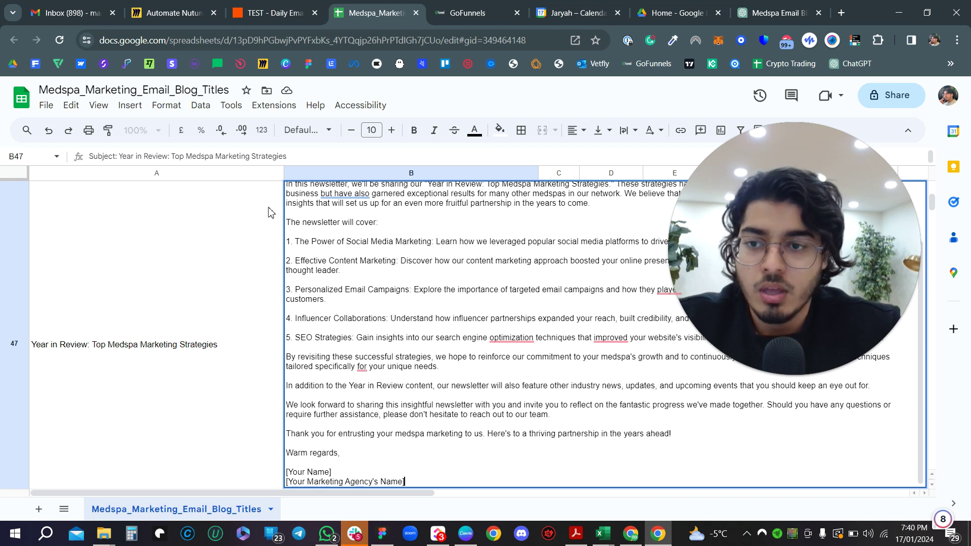
Glance back at the Zap, return to the spreadsheet and open Trigger cell C2 for editing.
{"action": "left_click", "coordinate": [254, 14]}
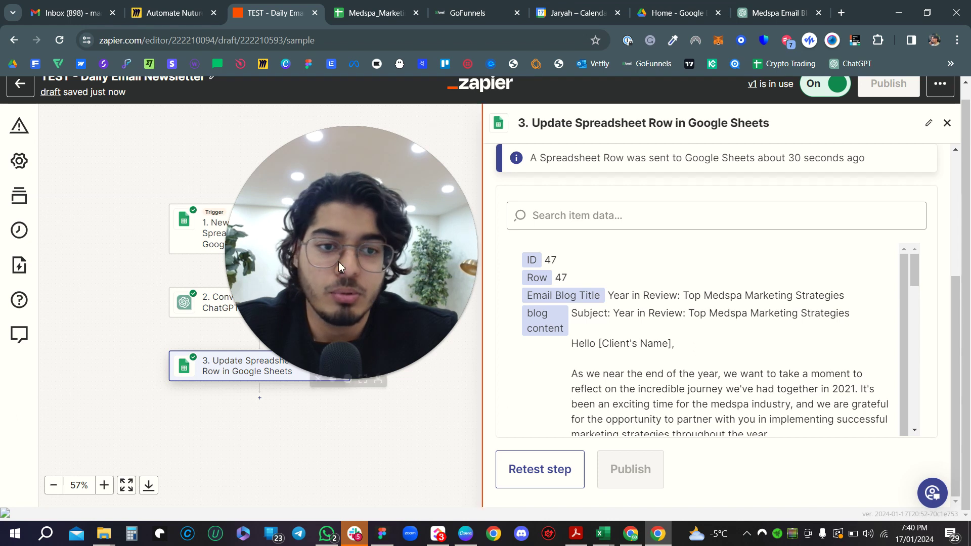
{"action": "key", "text": "ctrl+Tab"}
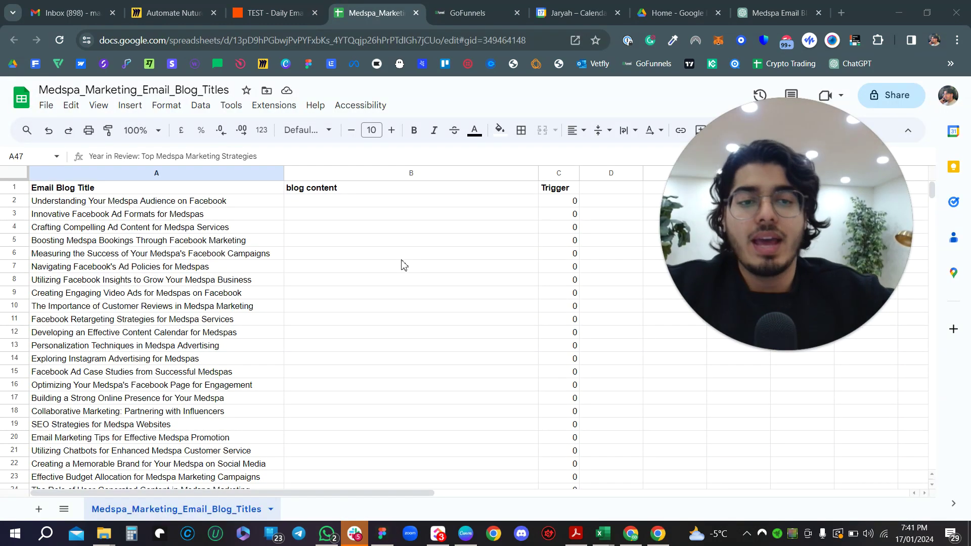
{"action": "double_click", "coordinate": [566, 200]}
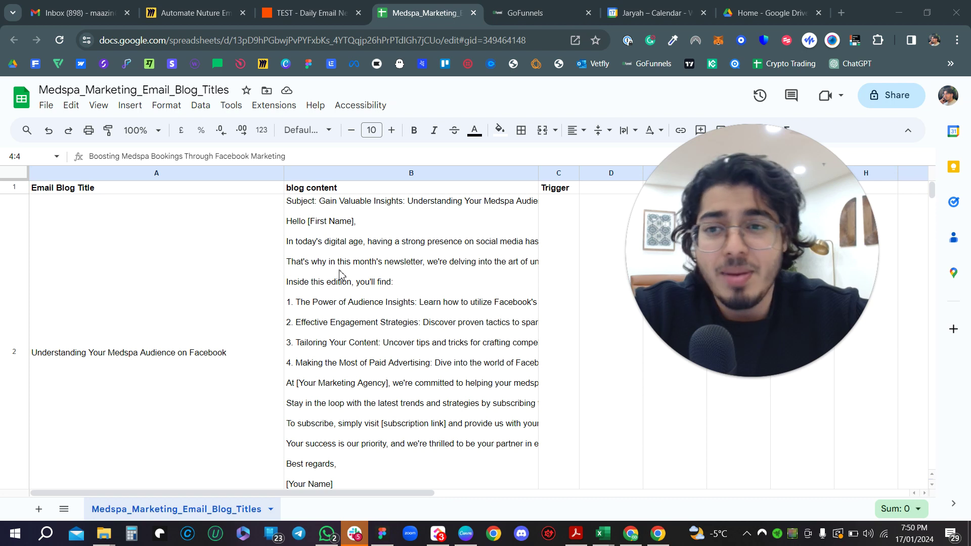
Inspect the generated email in cell B2 and look over the blog titles below it.
{"action": "left_click", "coordinate": [346, 291]}
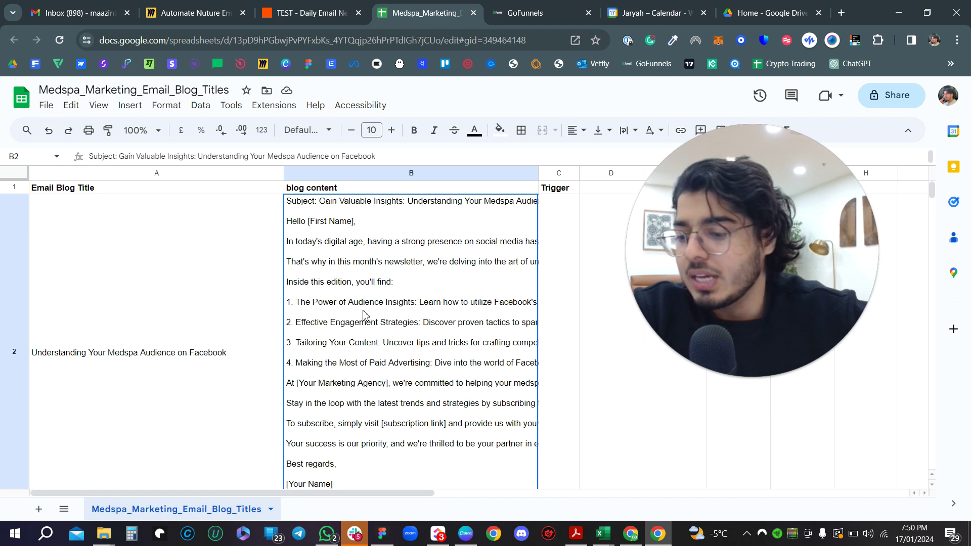
{"action": "left_click", "coordinate": [637, 383]}
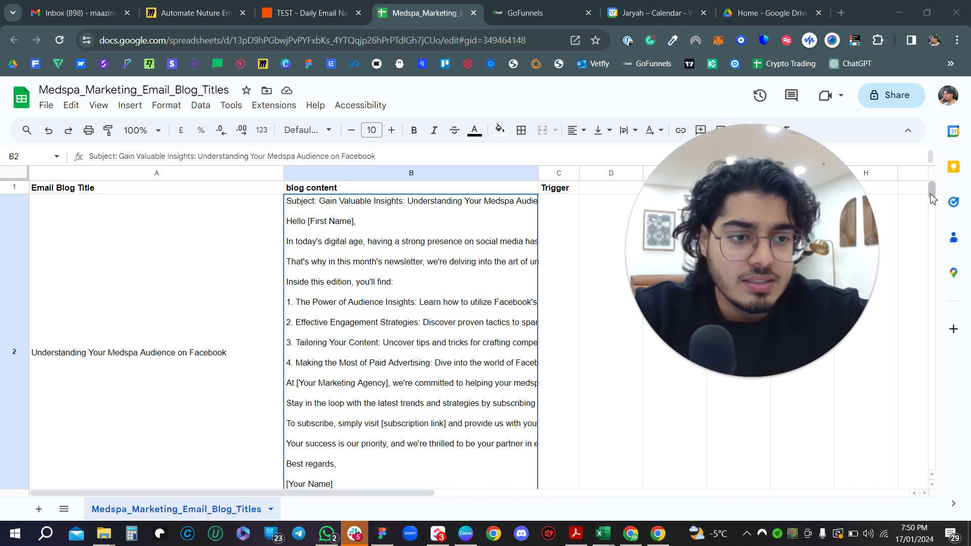
{"action": "scroll", "coordinate": [933, 209], "scroll_direction": "down", "scroll_amount": 10}
{"action": "scroll", "coordinate": [933, 208], "scroll_direction": "up", "scroll_amount": 10}
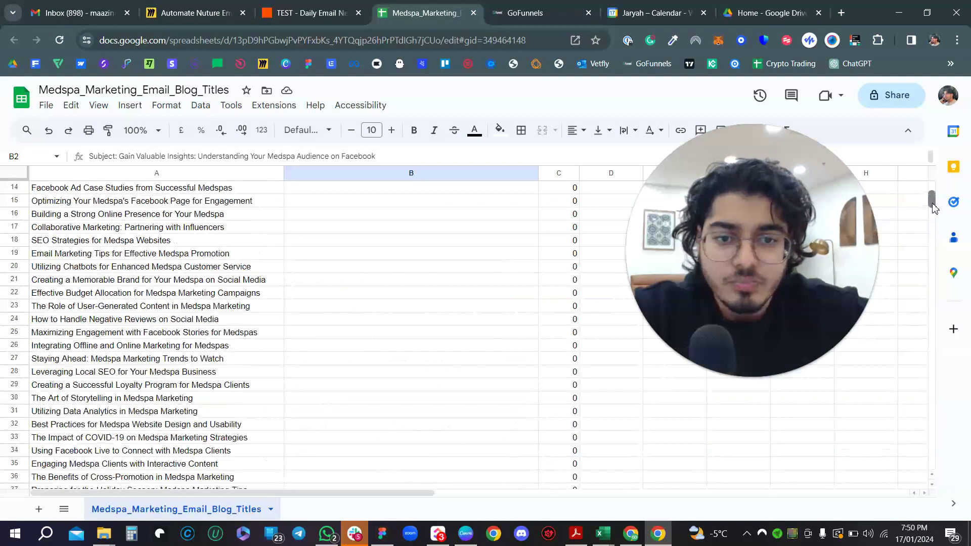
Set the Trigger value to 1 in cell C20 and fill it through row 36.
{"action": "scroll", "coordinate": [933, 204], "scroll_direction": "down", "scroll_amount": 5}
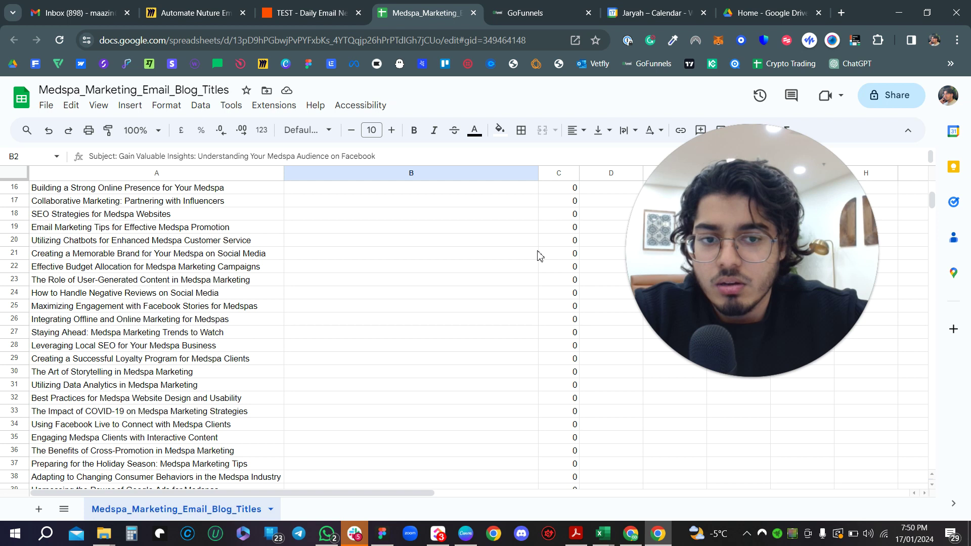
{"action": "double_click", "coordinate": [571, 241]}
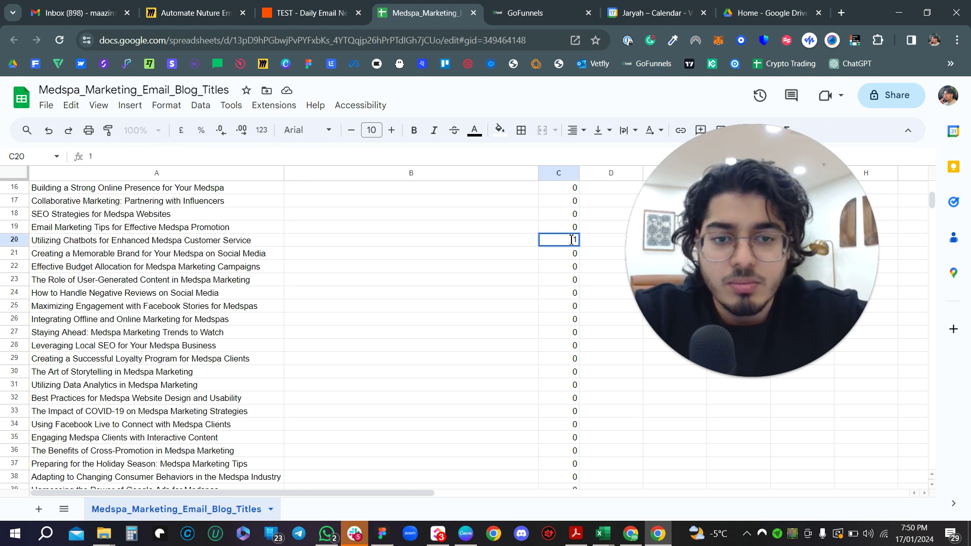
{"action": "left_click", "coordinate": [572, 242]}
{"action": "left_click_drag", "start_coordinate": [579, 247], "coordinate": [592, 452]}
{"action": "left_click", "coordinate": [606, 334]}
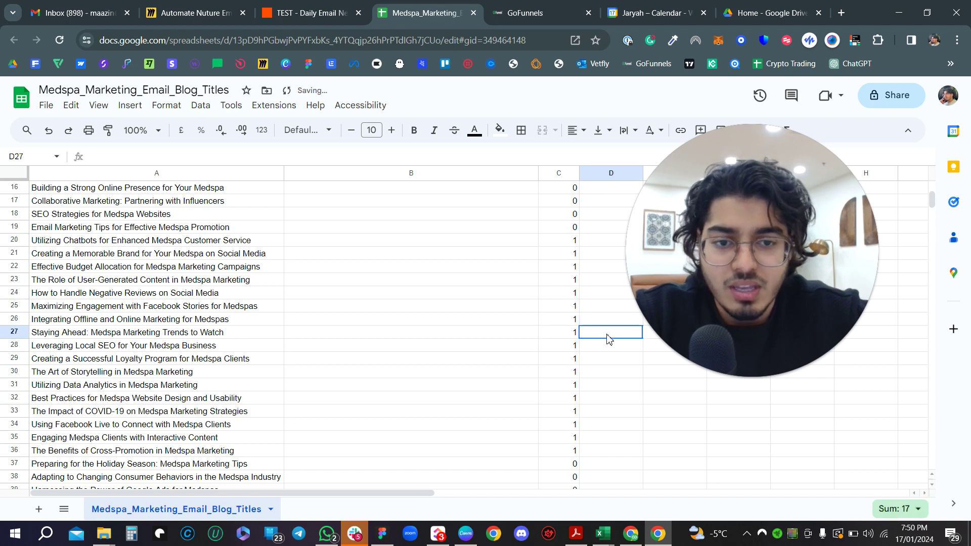
Review the blog content generated for the triggered rows from row 20 through row 36.
{"action": "left_click_drag", "start_coordinate": [441, 242], "coordinate": [393, 451]}
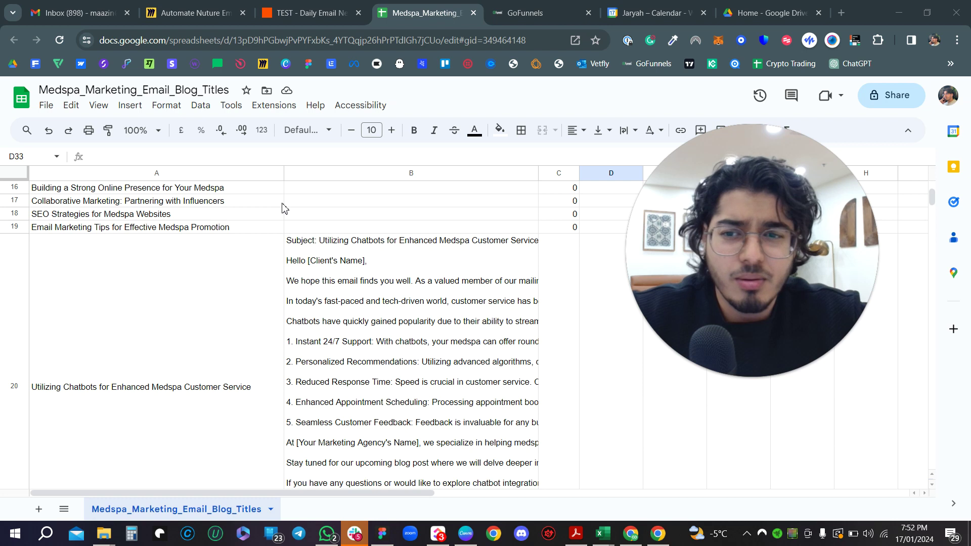
{"action": "scroll", "coordinate": [329, 333], "scroll_direction": "down", "scroll_amount": 10}
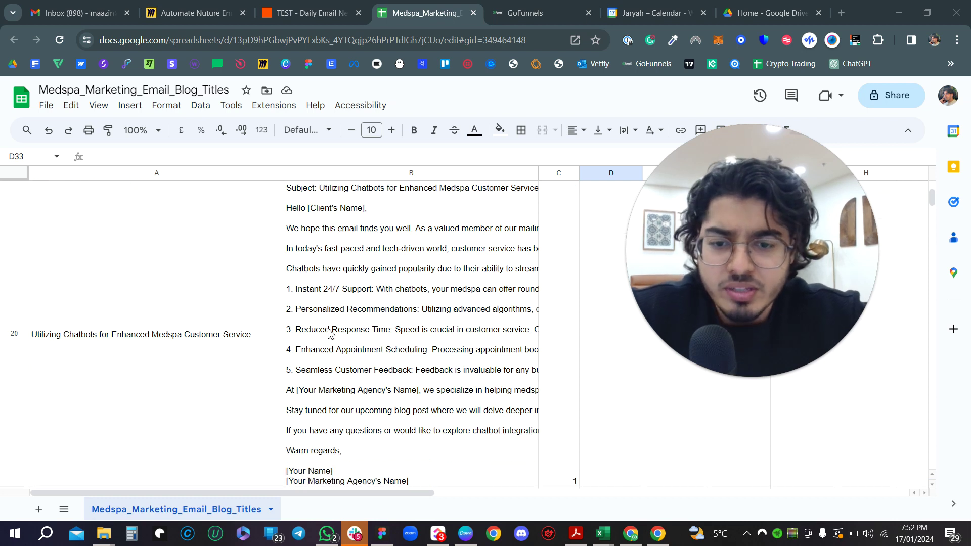
{"action": "scroll", "coordinate": [329, 334], "scroll_direction": "down", "scroll_amount": 15}
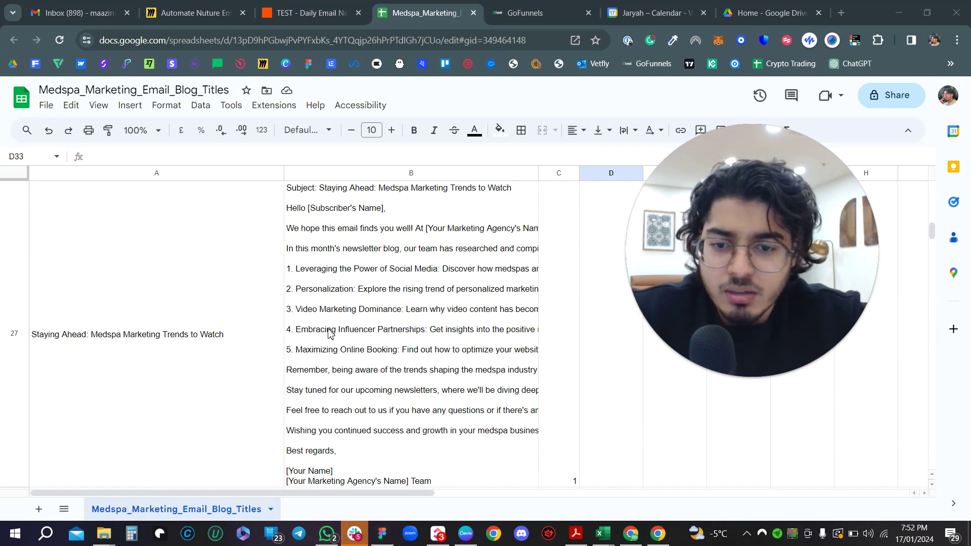
{"action": "scroll", "coordinate": [329, 333], "scroll_direction": "down", "scroll_amount": 15}
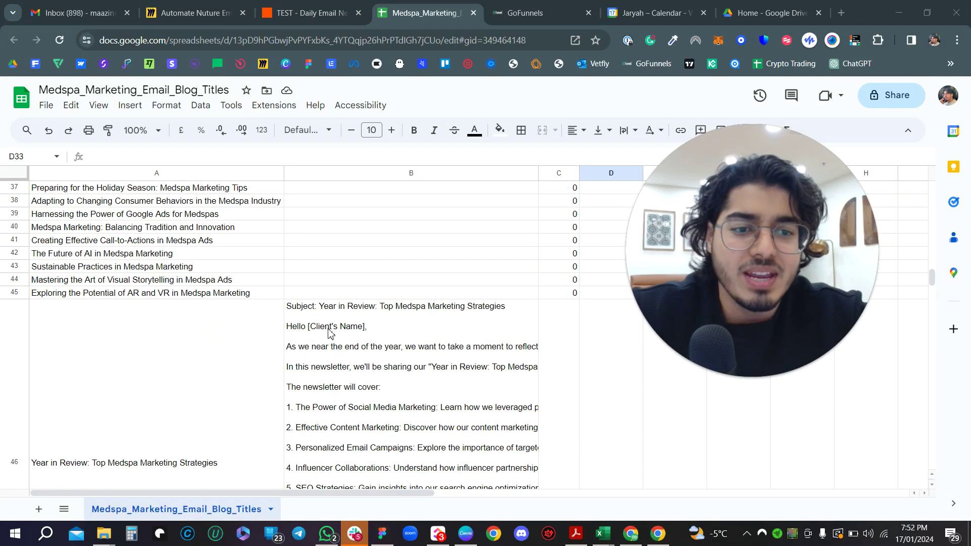
Open the blog content cell of the Year in Review: Top Medspa Marketing Strategies row and select its entire email text.
{"action": "left_click", "coordinate": [387, 368]}
{"action": "triple_click", "coordinate": [387, 368]}
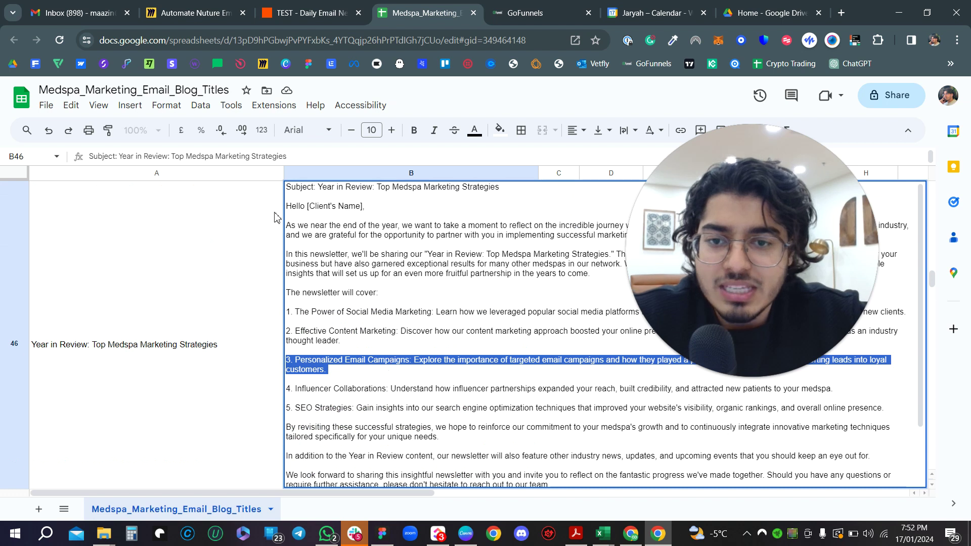
{"action": "left_click", "coordinate": [287, 187]}
{"action": "left_click_drag", "start_coordinate": [284, 213], "coordinate": [556, 483]}
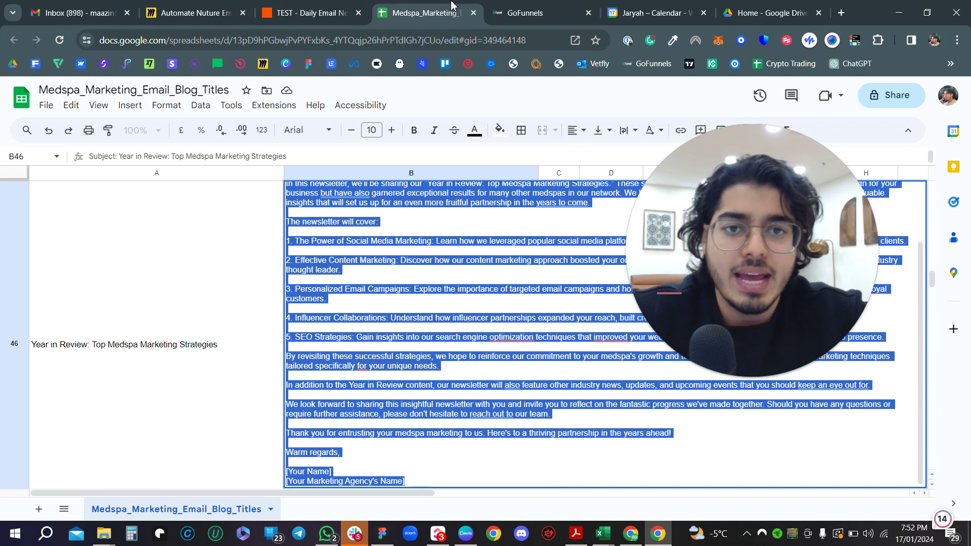
Switch to the GoHighLevel workflow Long Term Nurture/Reactivation Email Sequence and examine its opening wait, email and condition steps.
{"action": "left_click", "coordinate": [526, 13]}
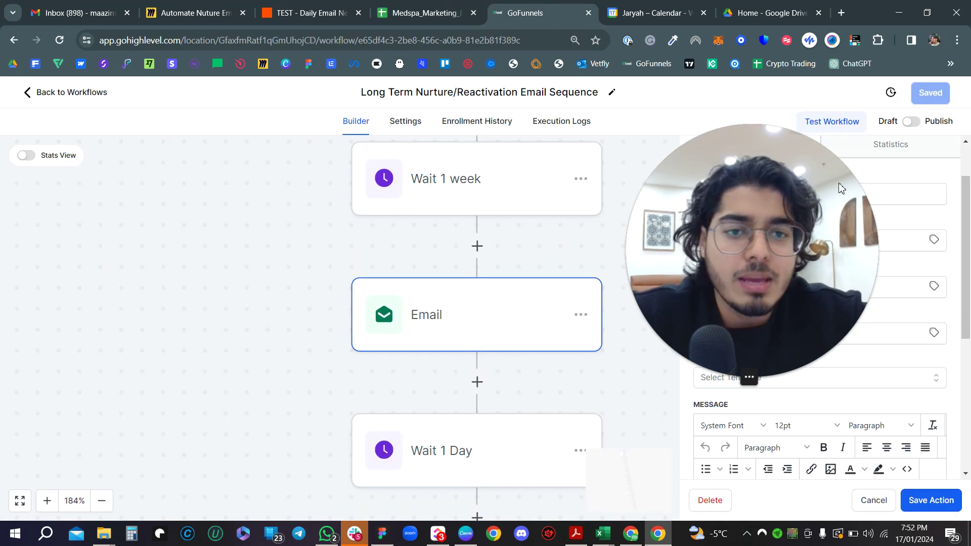
{"action": "left_click", "coordinate": [95, 507]}
{"action": "left_click", "coordinate": [95, 507]}
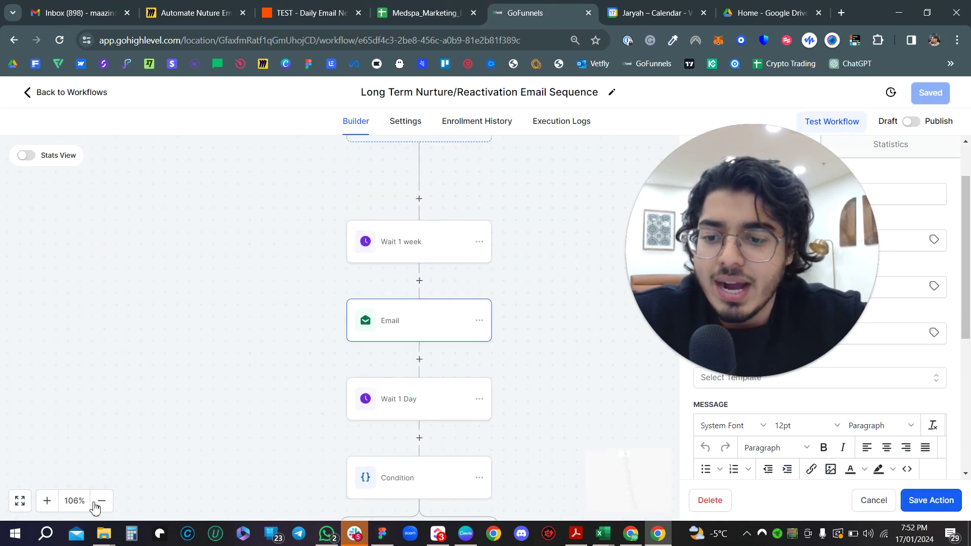
{"action": "left_click", "coordinate": [95, 507]}
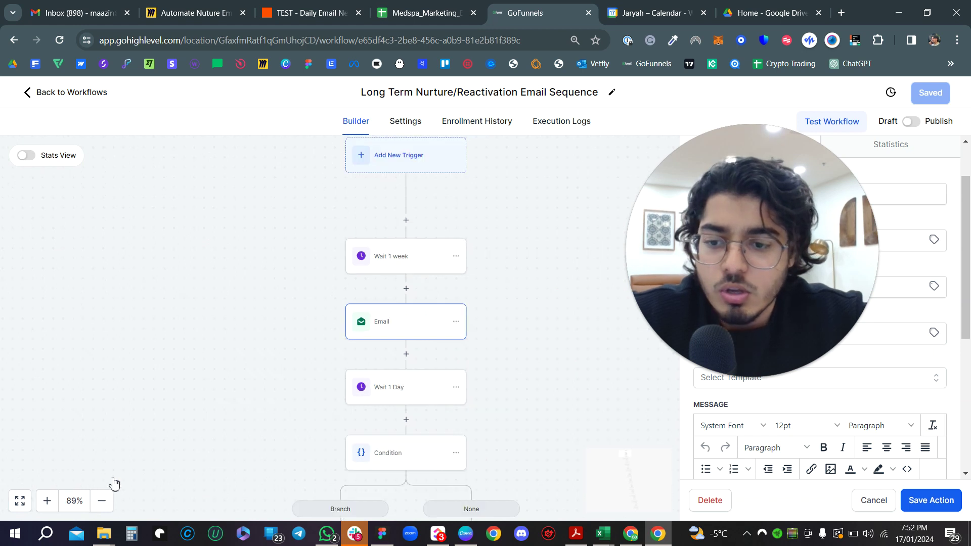
{"action": "scroll", "coordinate": [278, 384], "scroll_direction": "up", "scroll_amount": 3}
{"action": "left_click_drag", "start_coordinate": [786, 289], "coordinate": [141, 311]}
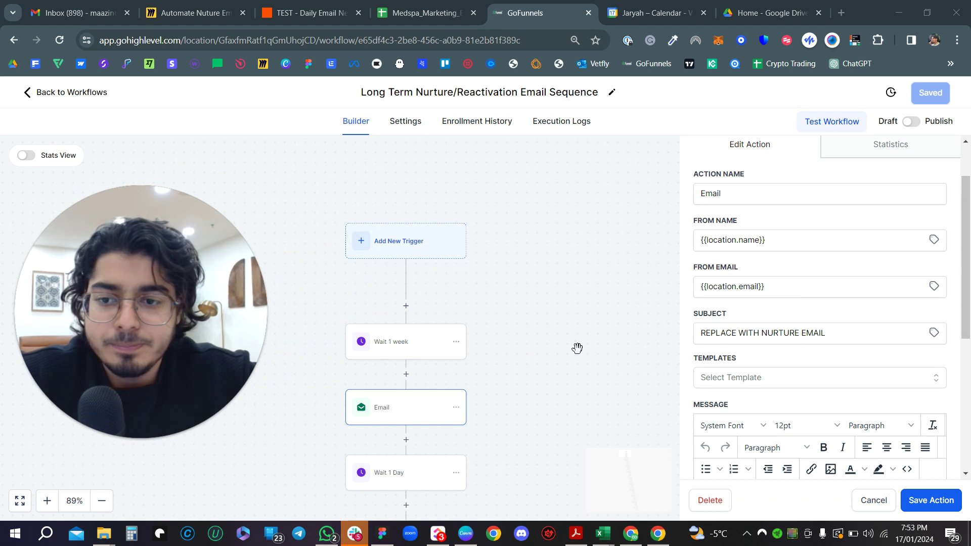
{"action": "scroll", "coordinate": [577, 348], "scroll_direction": "down", "scroll_amount": 1}
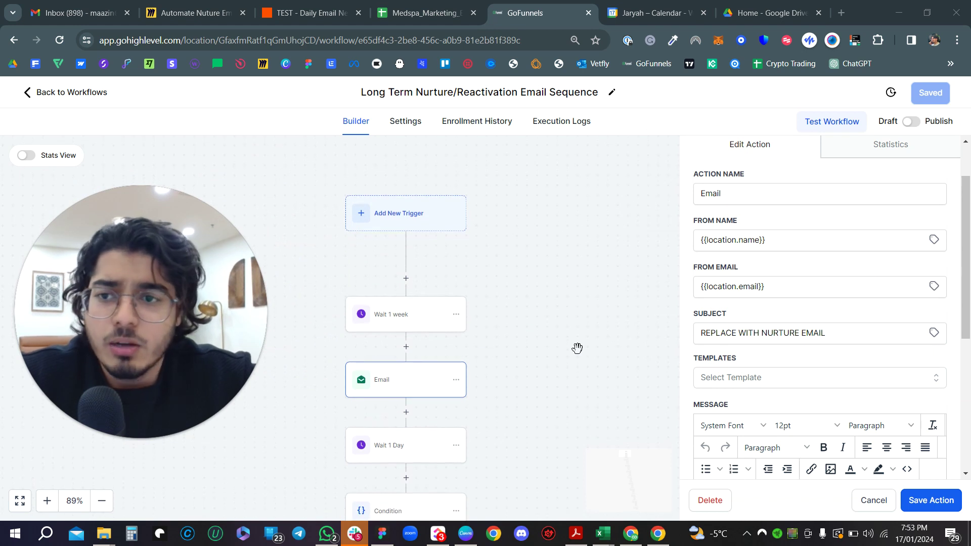
{"action": "scroll", "coordinate": [576, 348], "scroll_direction": "down", "scroll_amount": 2}
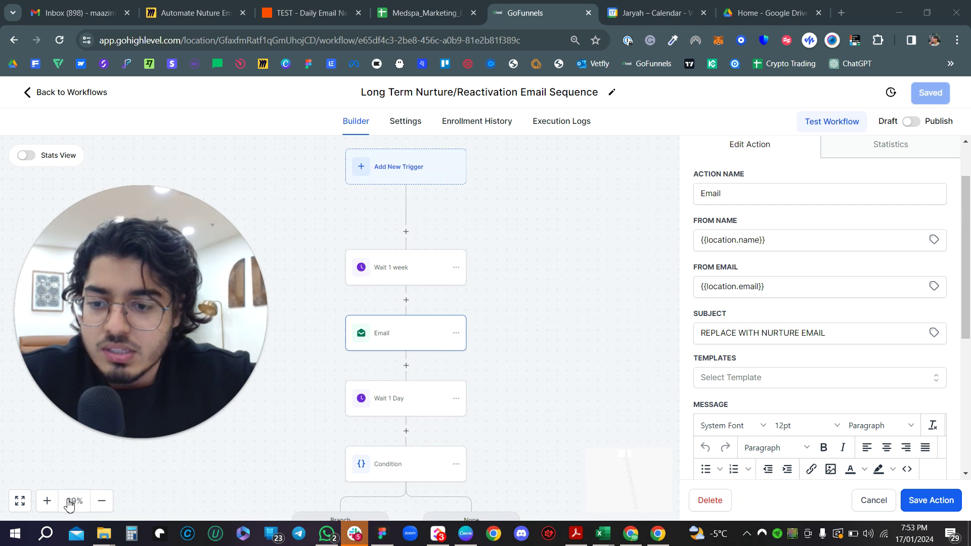
Examine the repeating email, wait and condition branches further down the Long Term Nurture/Reactivation workflow.
{"action": "left_click", "coordinate": [102, 500]}
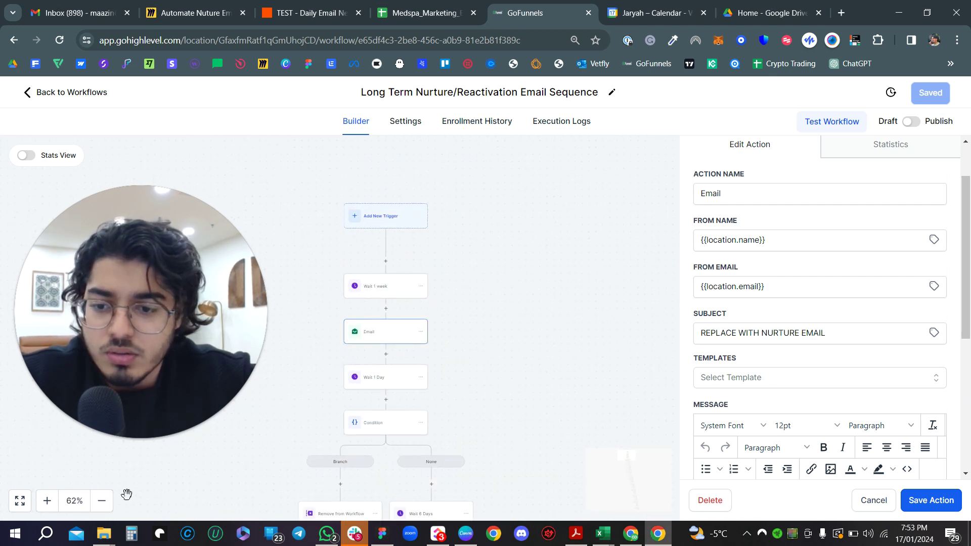
{"action": "left_click", "coordinate": [105, 502]}
{"action": "left_click", "coordinate": [105, 503]}
{"action": "scroll", "coordinate": [431, 399], "scroll_direction": "down", "scroll_amount": 8}
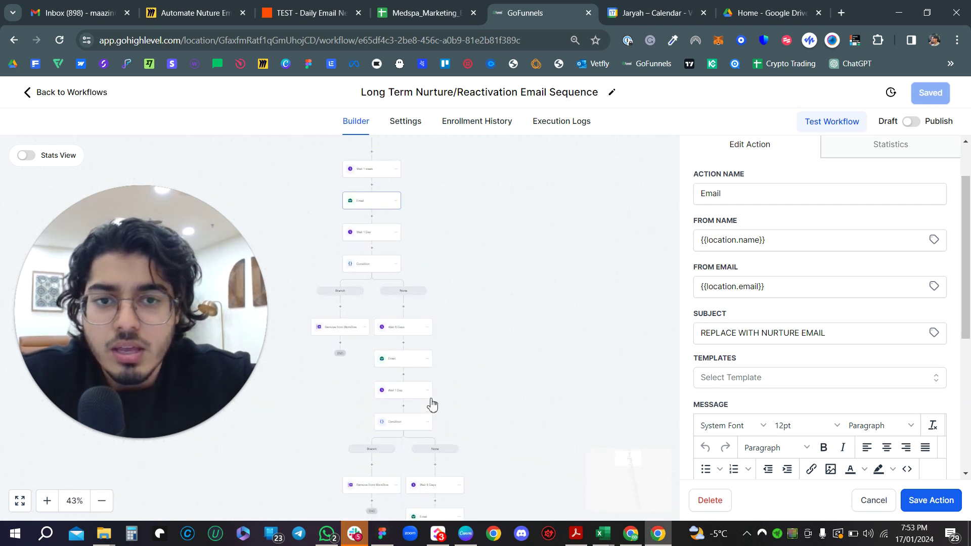
{"action": "scroll", "coordinate": [431, 399], "scroll_direction": "down", "scroll_amount": 10}
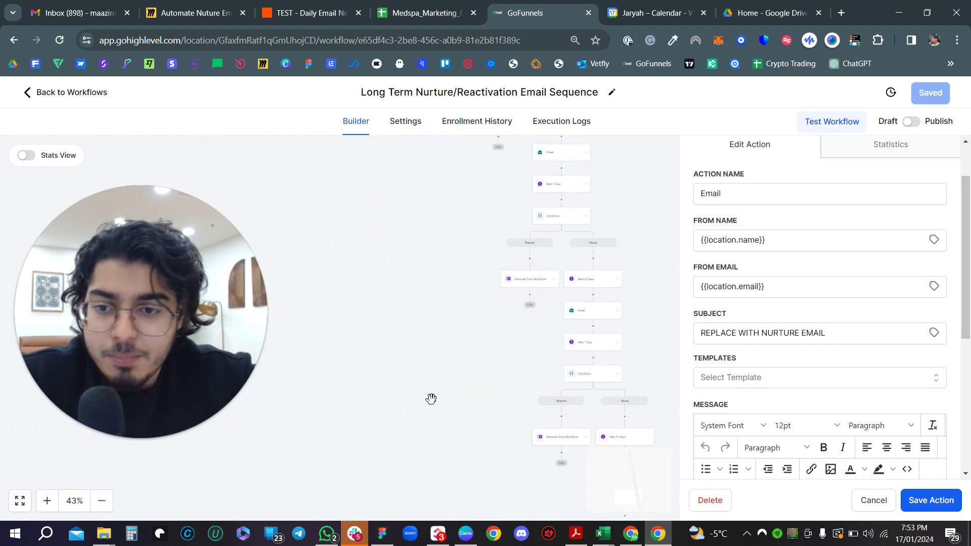
Follow the Long Term Nurture/Reactivation workflow down to its final email step, returning to the opening steps.
{"action": "scroll", "coordinate": [431, 399], "scroll_direction": "down", "scroll_amount": 7}
{"action": "scroll", "coordinate": [524, 427], "scroll_direction": "down", "scroll_amount": 6}
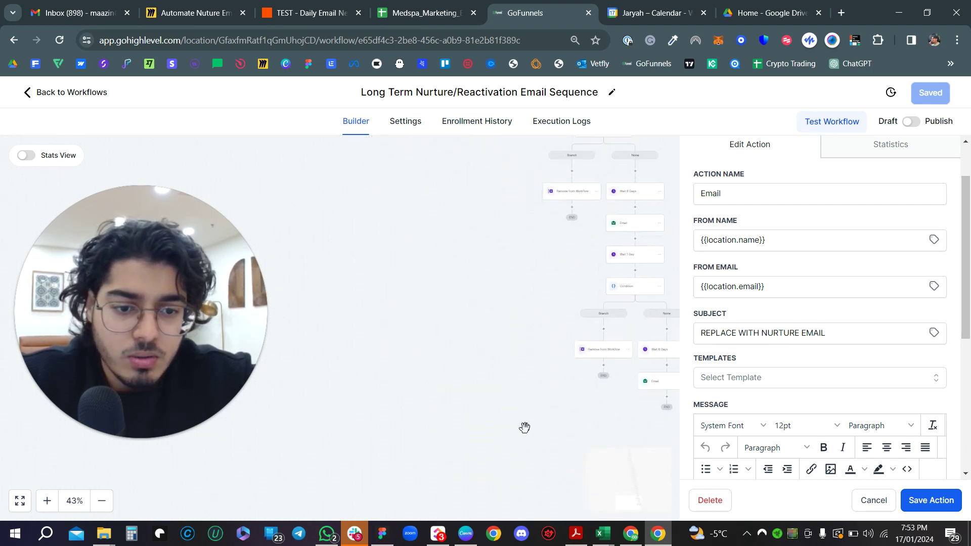
{"action": "scroll", "coordinate": [524, 427], "scroll_direction": "down", "scroll_amount": 5}
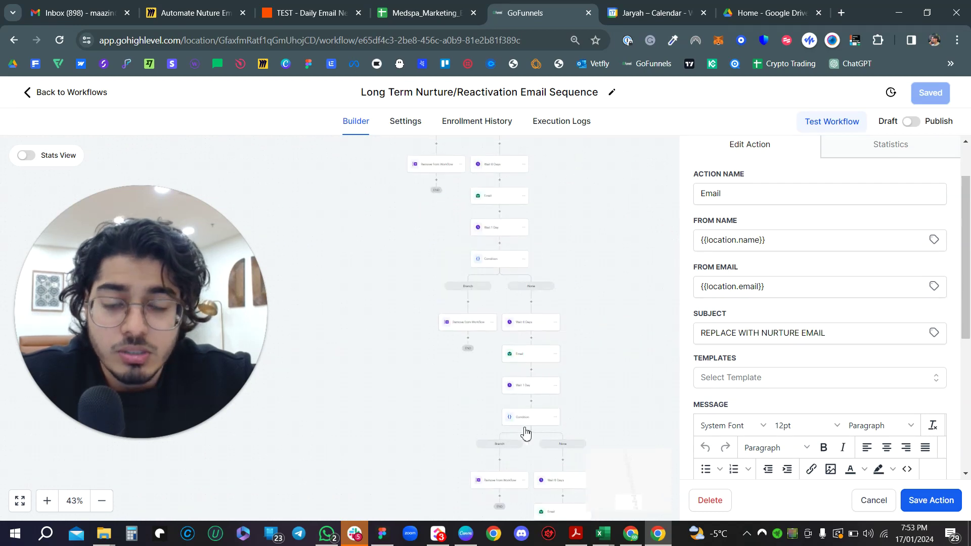
{"action": "scroll", "coordinate": [524, 427], "scroll_direction": "down", "scroll_amount": 5}
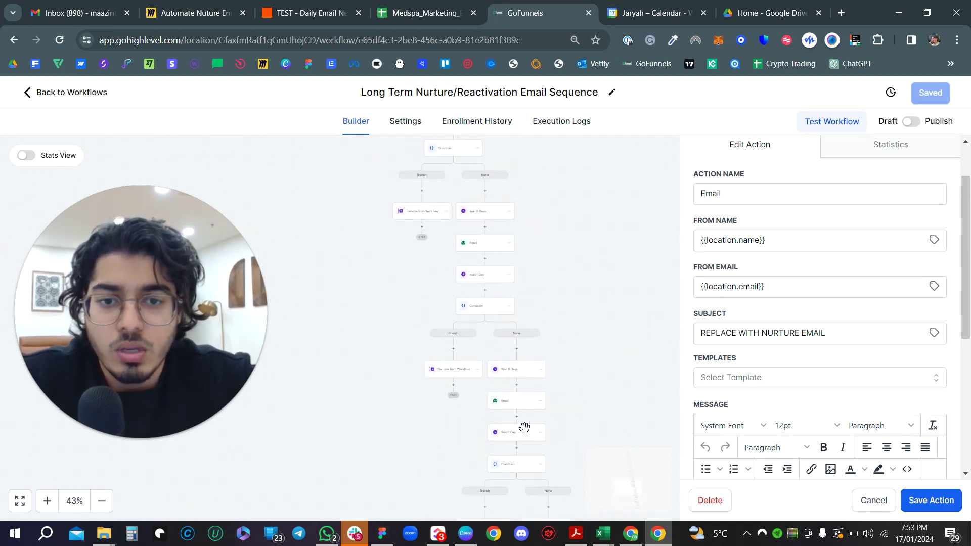
{"action": "scroll", "coordinate": [525, 427], "scroll_direction": "left", "scroll_amount": 5}
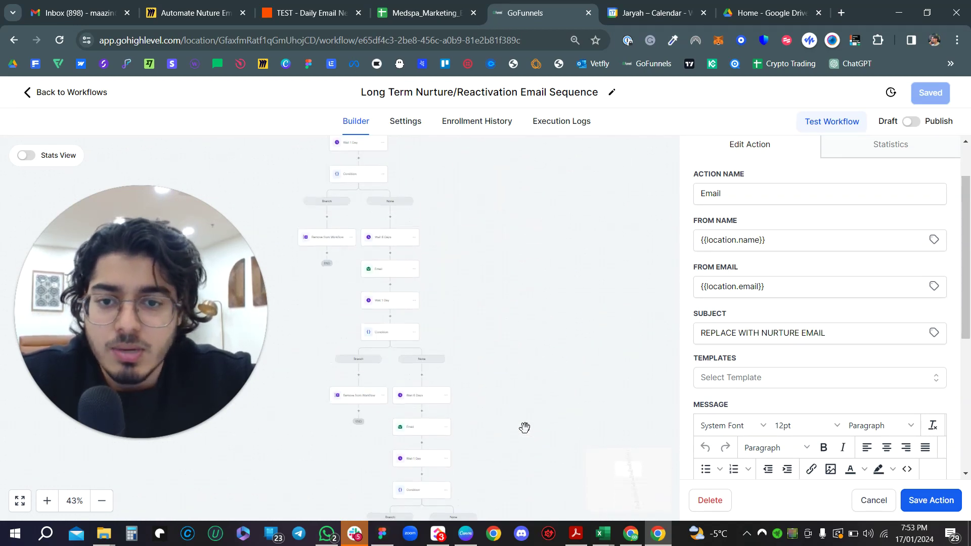
{"action": "scroll", "coordinate": [512, 158], "scroll_direction": "right", "scroll_amount": 1}
{"action": "scroll", "coordinate": [479, 243], "scroll_direction": "up", "scroll_amount": 1}
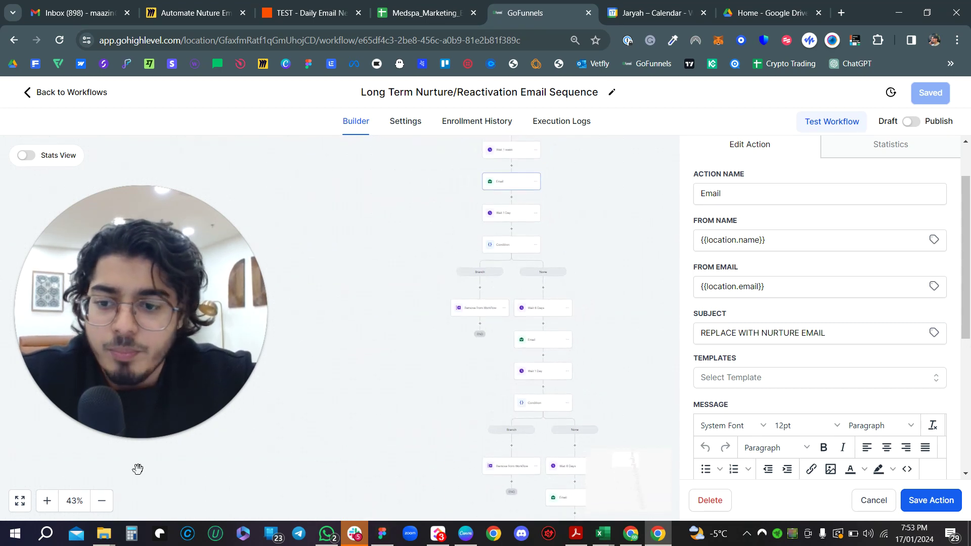
Open the Email action after the Wait 6 Days step in the first None branch, showing its subject and message fields.
{"action": "left_click", "coordinate": [48, 506]}
{"action": "left_click", "coordinate": [51, 506]}
{"action": "left_click", "coordinate": [47, 501]}
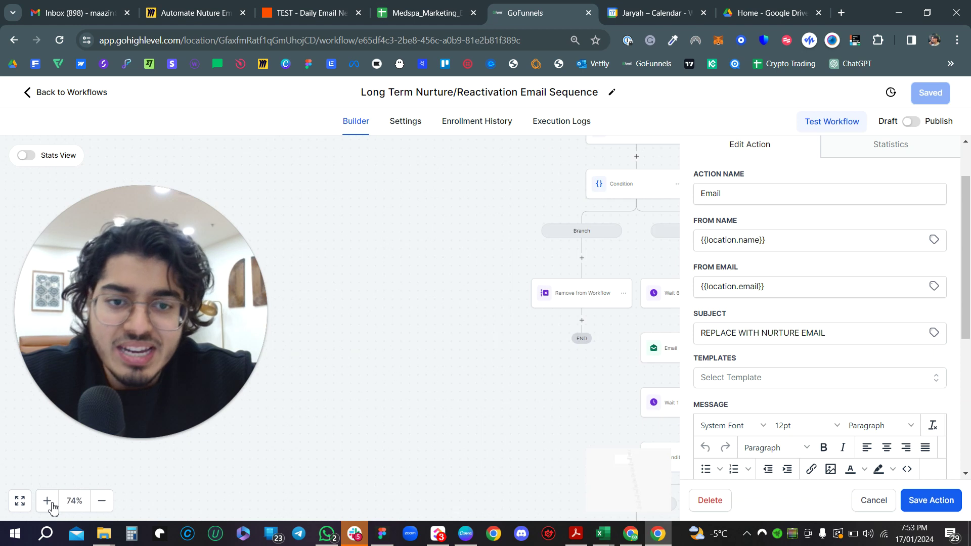
{"action": "left_click", "coordinate": [48, 502]}
{"action": "scroll", "coordinate": [523, 401], "scroll_direction": "right", "scroll_amount": 5}
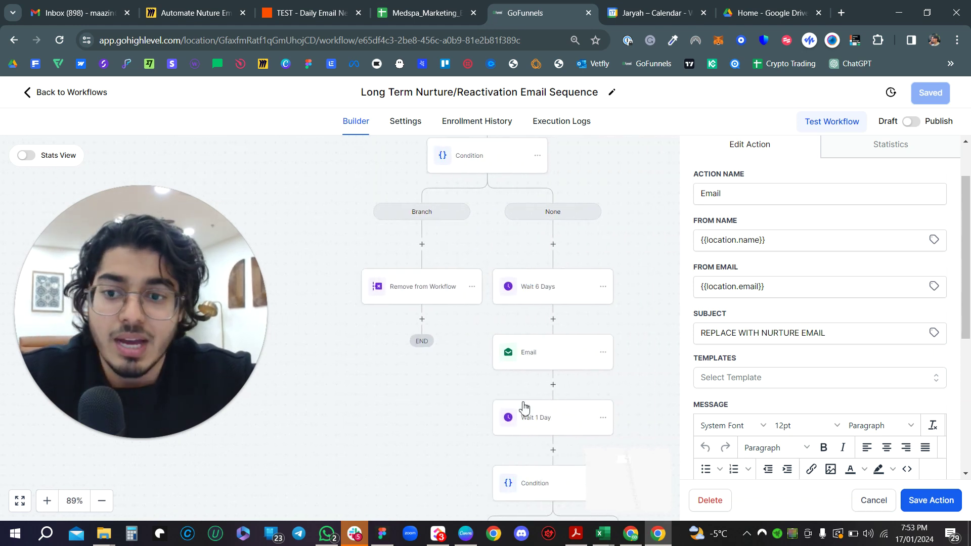
{"action": "left_click", "coordinate": [565, 353]}
{"action": "scroll", "coordinate": [794, 298], "scroll_direction": "down", "scroll_amount": 5}
{"action": "scroll", "coordinate": [794, 297], "scroll_direction": "up", "scroll_amount": 5}
{"action": "scroll", "coordinate": [793, 296], "scroll_direction": "down", "scroll_amount": 2}
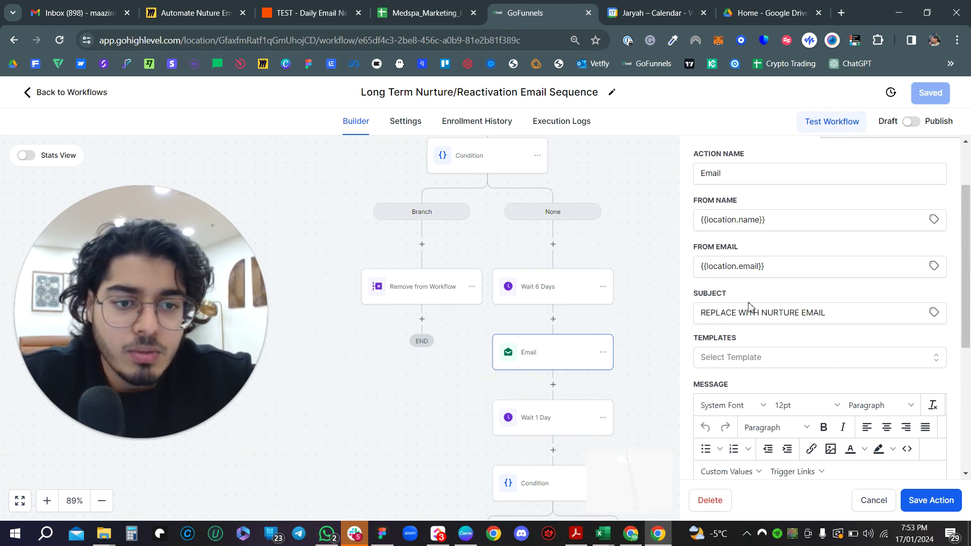
{"action": "scroll", "coordinate": [749, 306], "scroll_direction": "down", "scroll_amount": 2}
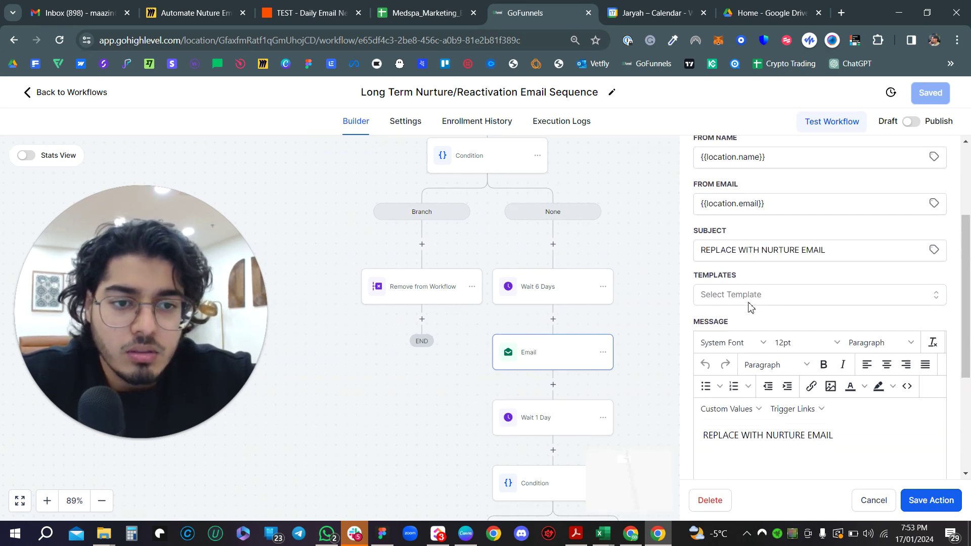
Replace the email's placeholder message with the copied Year in Review newsletter text and read it through.
{"action": "left_click", "coordinate": [768, 255]}
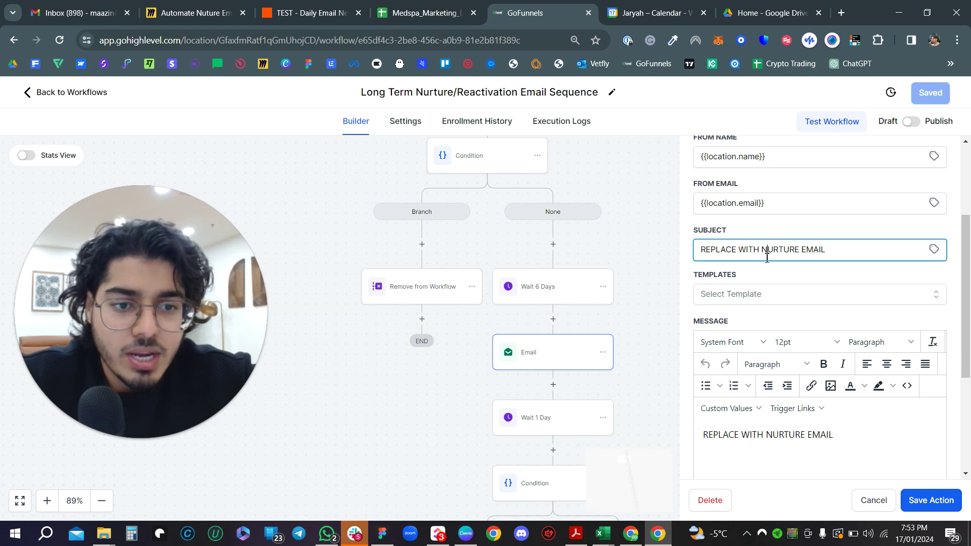
{"action": "right_click", "coordinate": [745, 436]}
{"action": "left_click", "coordinate": [740, 435]}
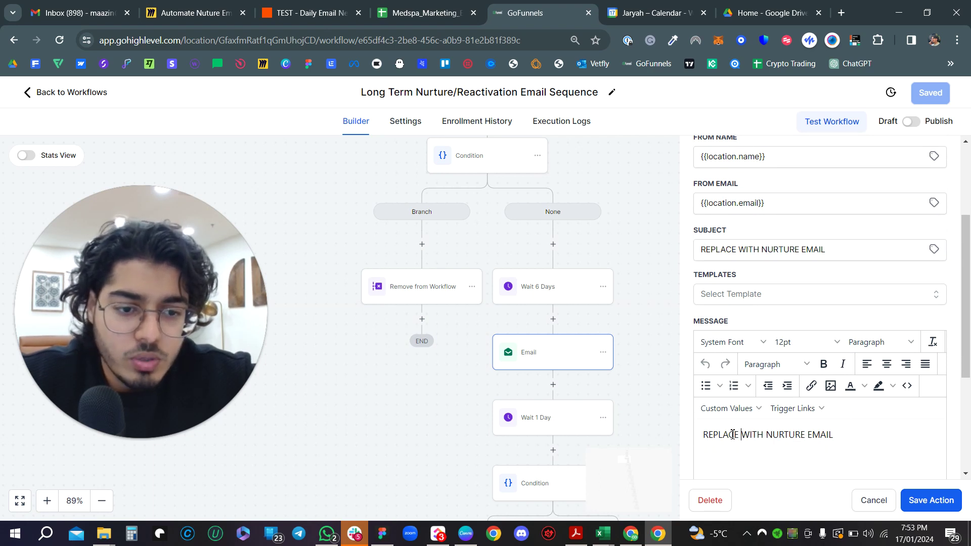
{"action": "key", "text": "ctrl+a"}
{"action": "key", "text": "ctrl+v"}
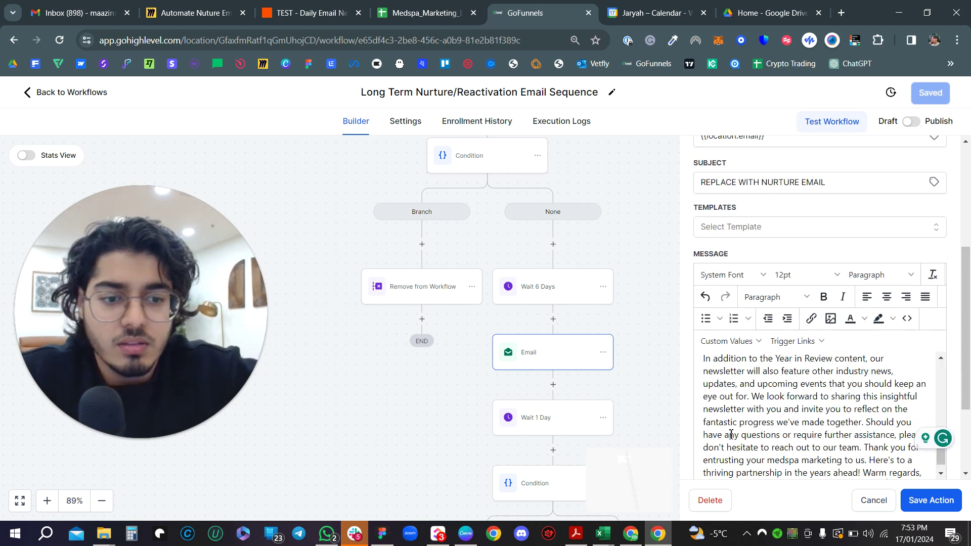
{"action": "scroll", "coordinate": [731, 435], "scroll_direction": "up", "scroll_amount": 2}
{"action": "scroll", "coordinate": [731, 434], "scroll_direction": "down", "scroll_amount": 3}
{"action": "scroll", "coordinate": [731, 435], "scroll_direction": "up", "scroll_amount": 5}
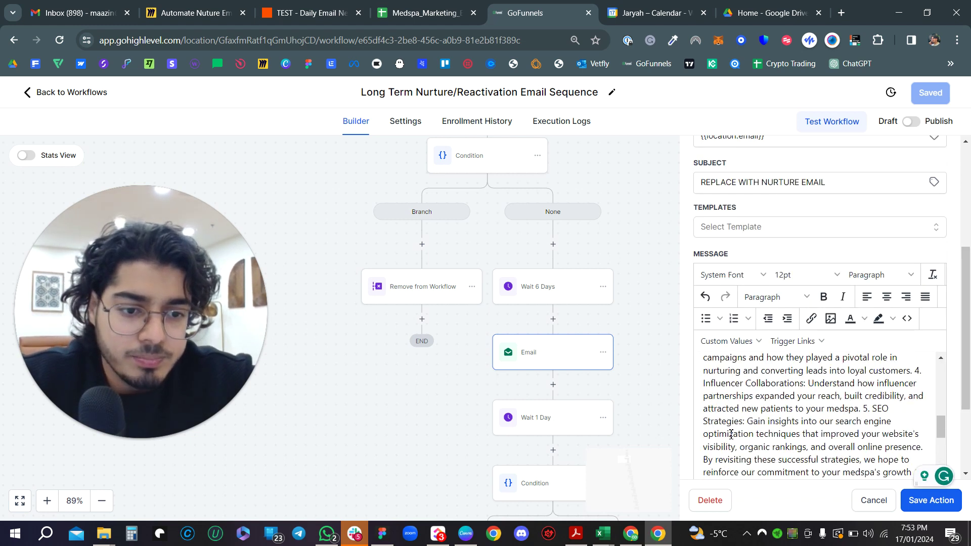
{"action": "scroll", "coordinate": [731, 435], "scroll_direction": "up", "scroll_amount": 5}
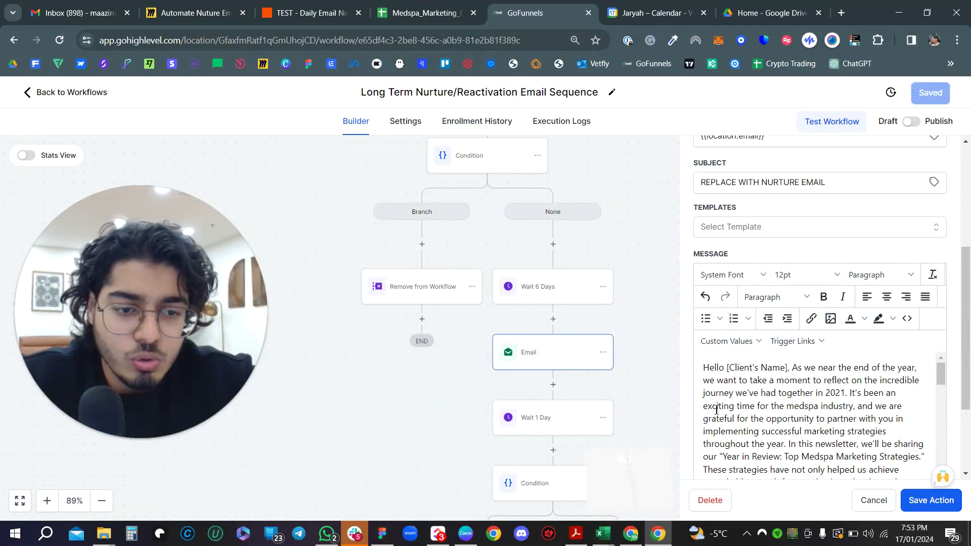
{"action": "scroll", "coordinate": [868, 276], "scroll_direction": "down", "scroll_amount": 3}
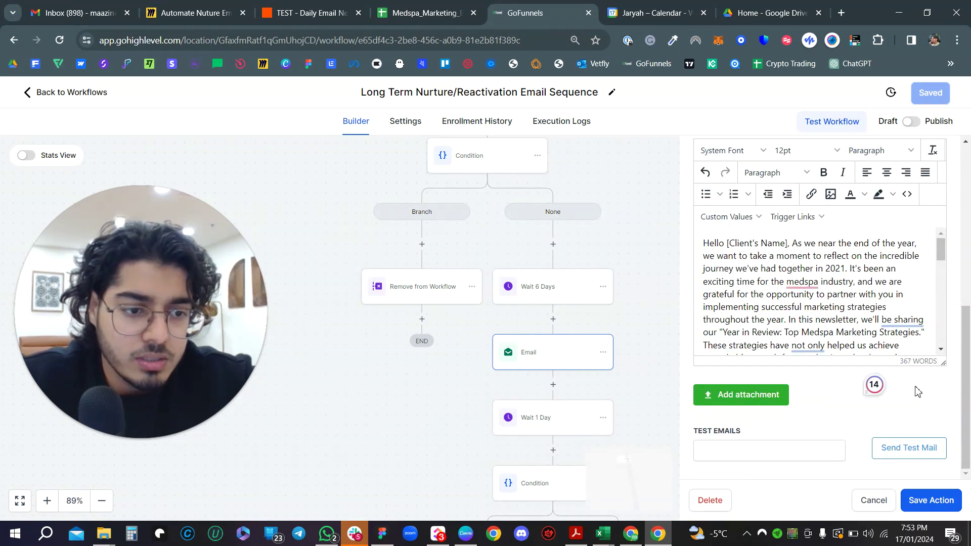
Enlarge the message editor, undo the pasted text, and reinsert the copied newsletter with its paragraph breaks preserved.
{"action": "left_click_drag", "start_coordinate": [943, 365], "coordinate": [942, 469]}
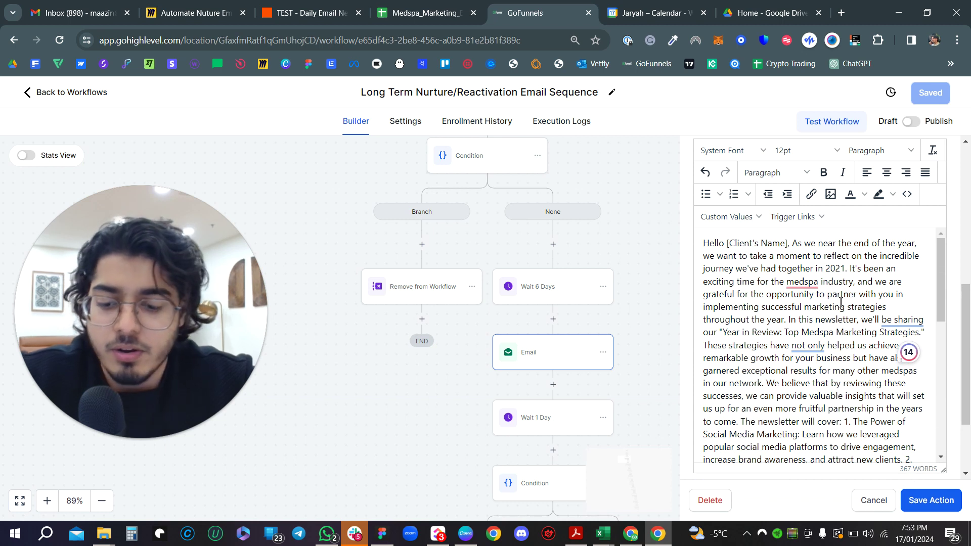
{"action": "key", "text": "ctrl+z"}
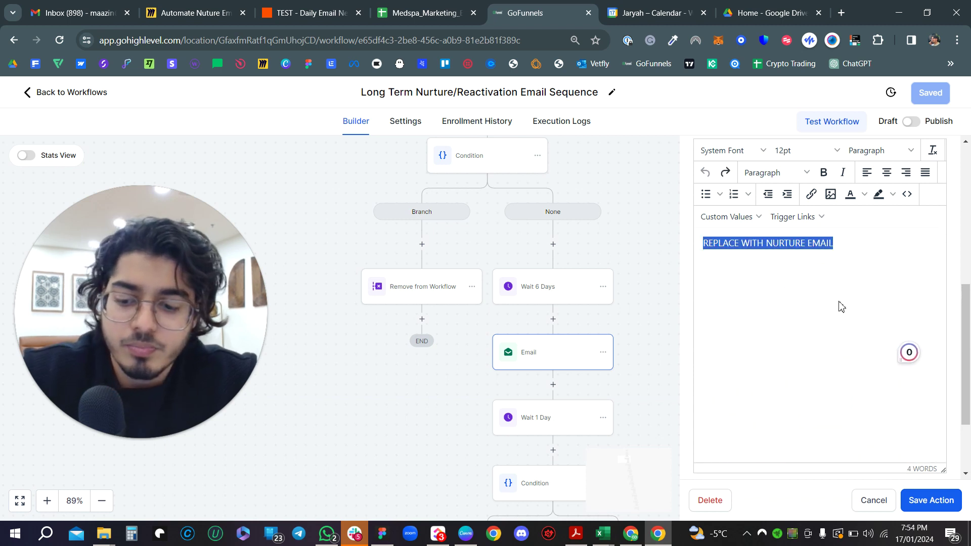
{"action": "key", "text": "ctrl+y"}
{"action": "scroll", "coordinate": [841, 303], "scroll_direction": "up", "scroll_amount": 4}
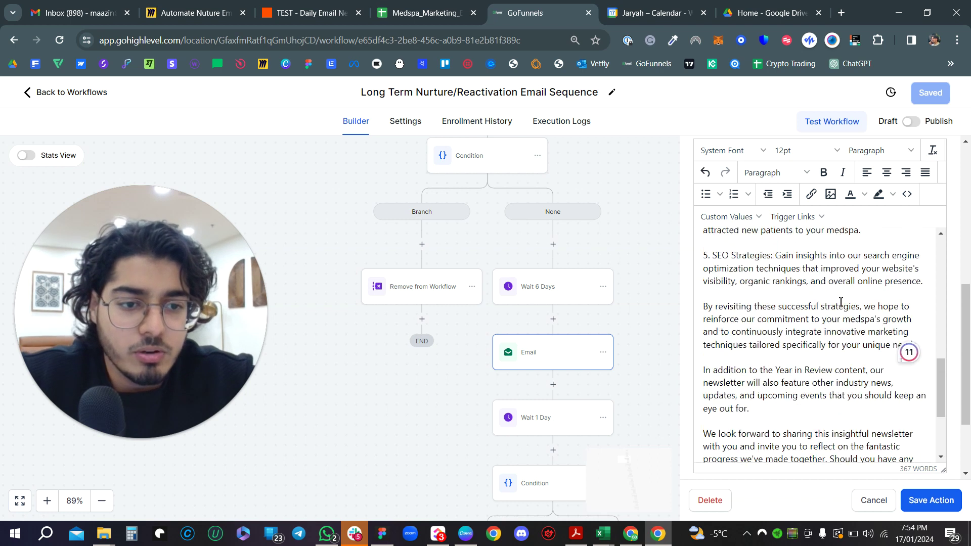
{"action": "scroll", "coordinate": [841, 302], "scroll_direction": "up", "scroll_amount": 10}
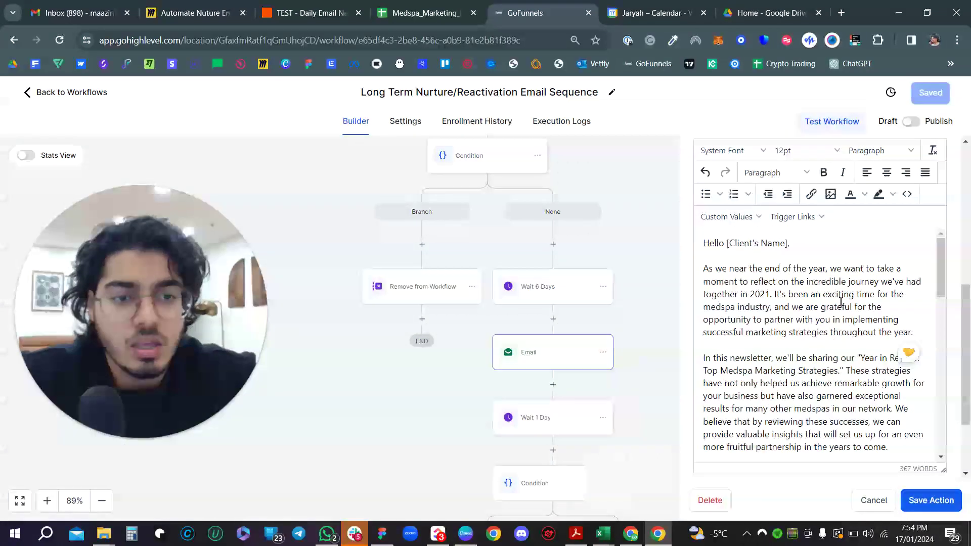
{"action": "scroll", "coordinate": [840, 302], "scroll_direction": "down", "scroll_amount": 12}
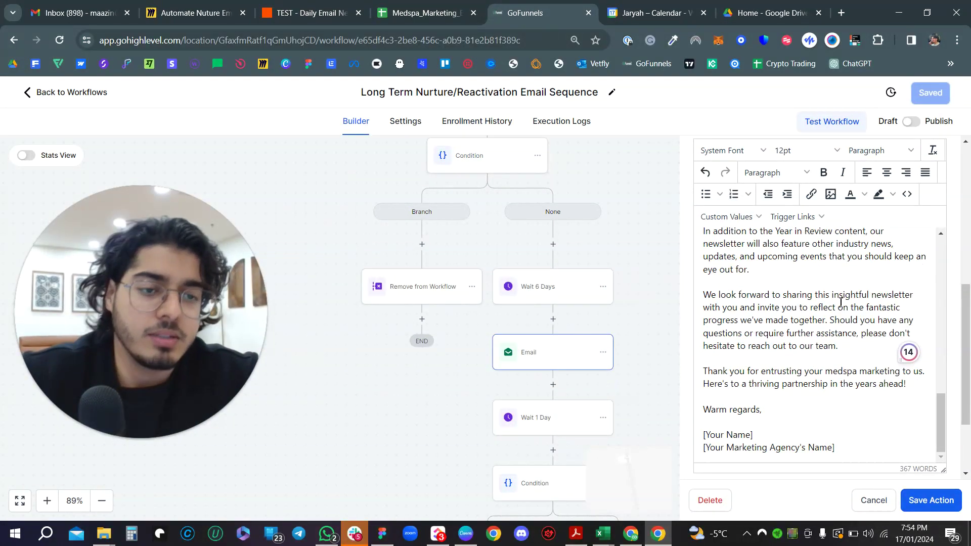
{"action": "scroll", "coordinate": [841, 302], "scroll_direction": "up", "scroll_amount": 10}
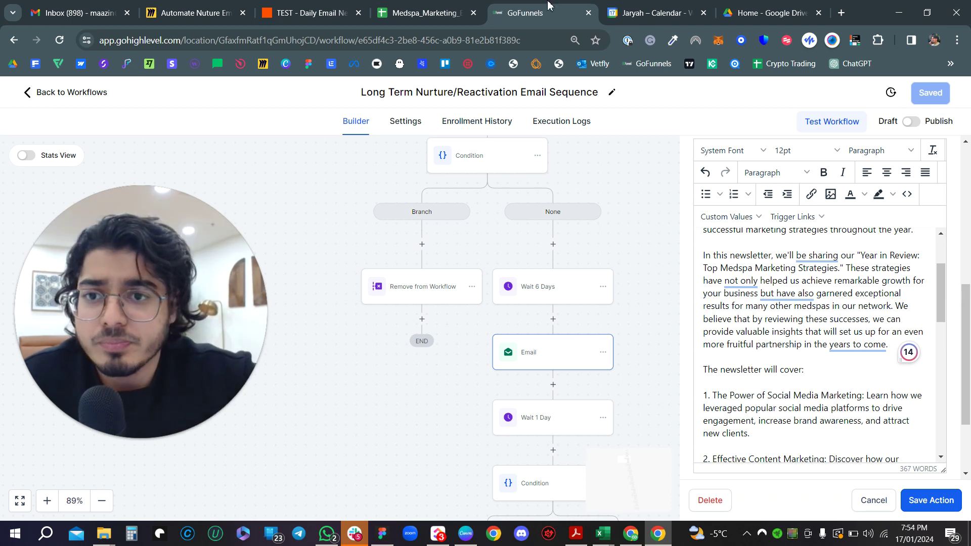
Switch to the Miro board Automate Nuture Emails in GHL using AI and view the flowchart alongside Steps 1 to 4.
{"action": "left_click", "coordinate": [192, 13]}
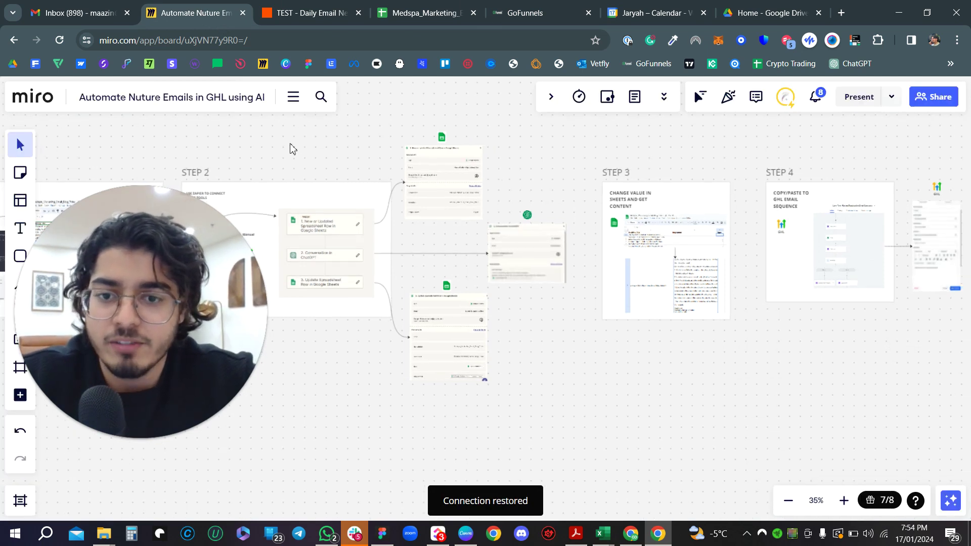
{"action": "scroll", "coordinate": [291, 148], "scroll_direction": "down", "scroll_amount": 5}
{"action": "left_click_drag", "start_coordinate": [260, 137], "coordinate": [553, 161]}
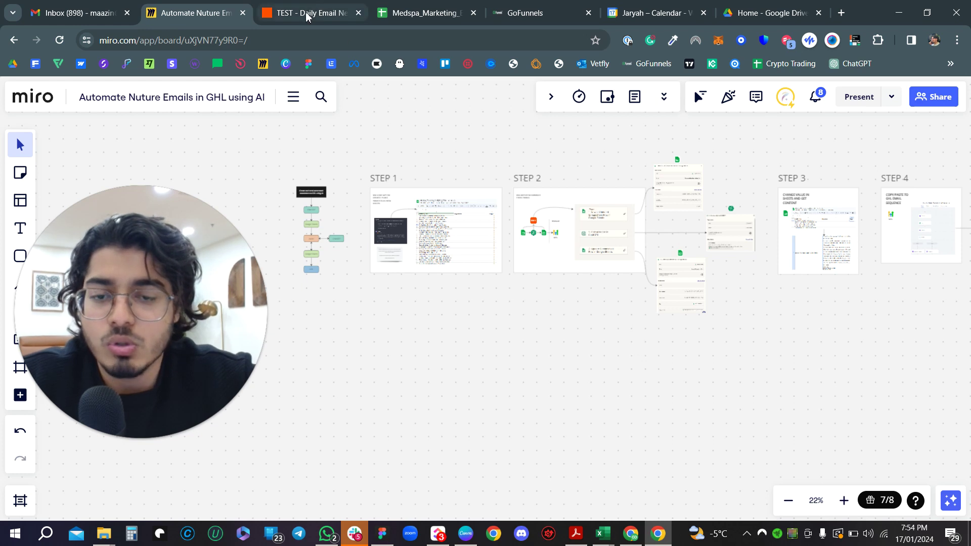
Switch to the Zapier zap and review the Google Sheets trigger's spreadsheet, worksheet and trigger column settings.
{"action": "left_click", "coordinate": [324, 7]}
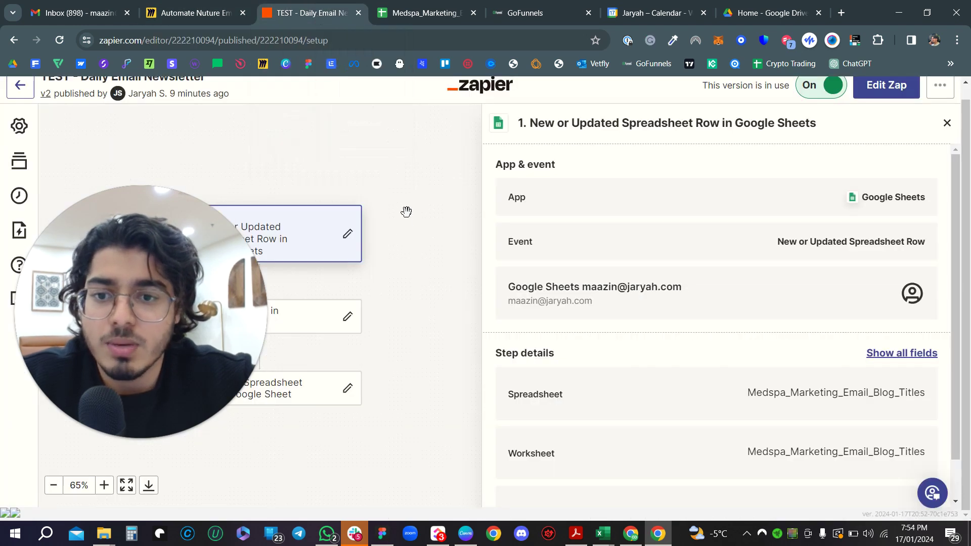
{"action": "left_click_drag", "start_coordinate": [329, 170], "coordinate": [407, 139]}
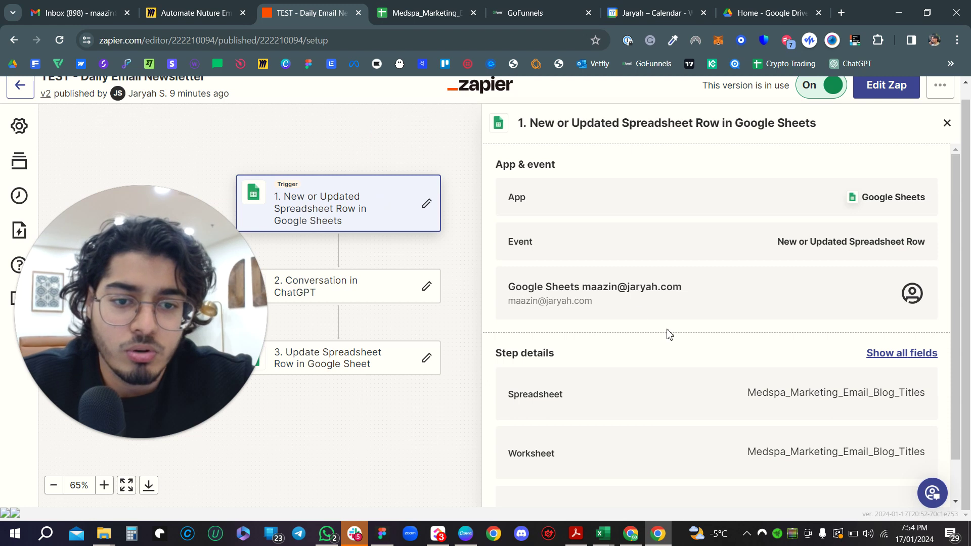
{"action": "scroll", "coordinate": [598, 333], "scroll_direction": "down", "scroll_amount": 1}
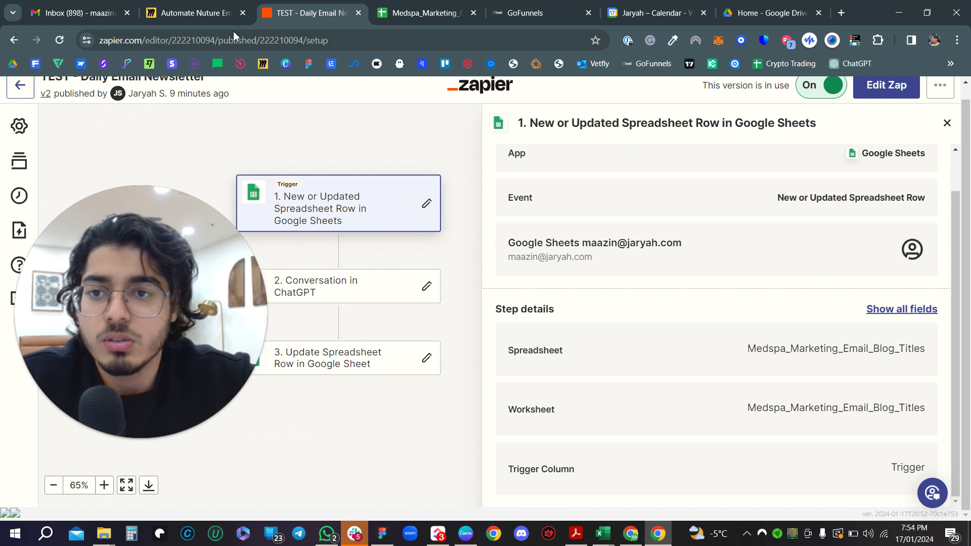
Return to the Miro board showing the overview of the nurture email process.
{"action": "left_click", "coordinate": [204, 15]}
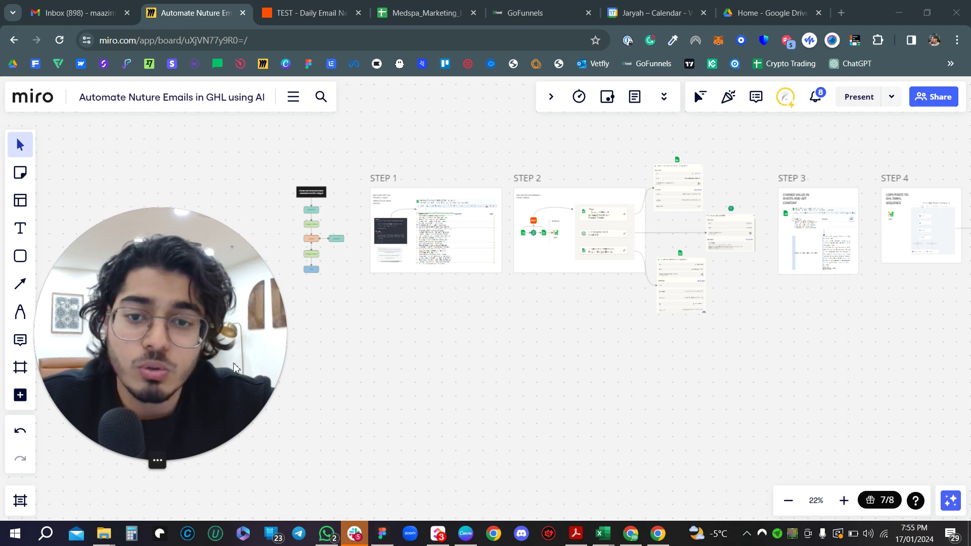
{"action": "left_click_drag", "start_coordinate": [226, 361], "coordinate": [243, 338]}
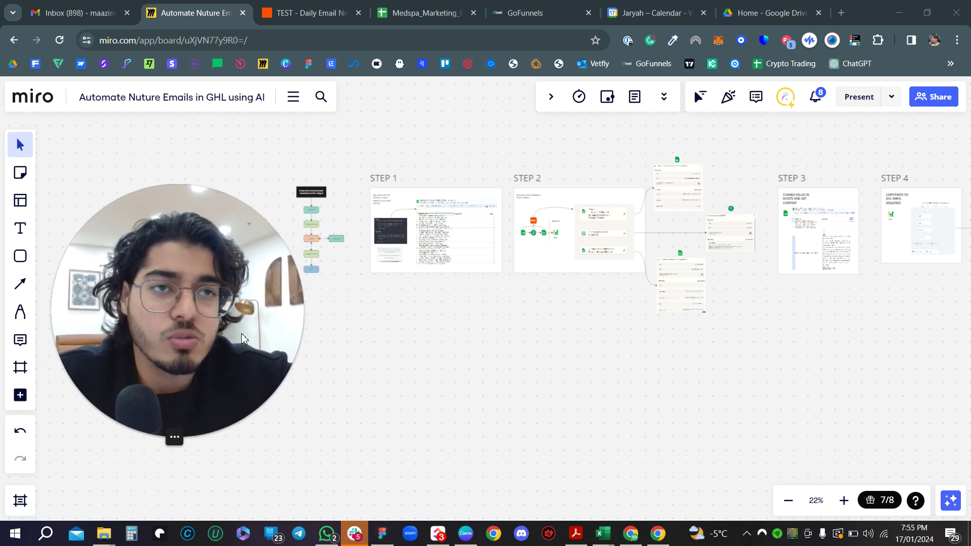